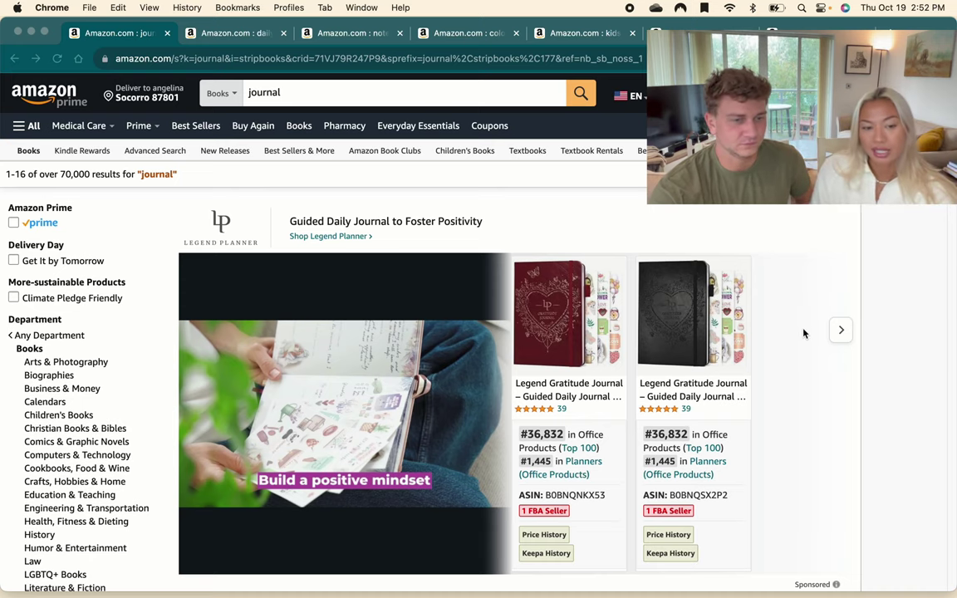
- Examine the first book results for "journal", comparing the Shadow Work Journal editions and Persian Grove Journal by price, reviews and sales rank
{"action": "scroll", "coordinate": [803, 333], "scroll_direction": "down", "scroll_amount": 5}
{"action": "scroll", "coordinate": [646, 548], "scroll_direction": "down", "scroll_amount": 10}
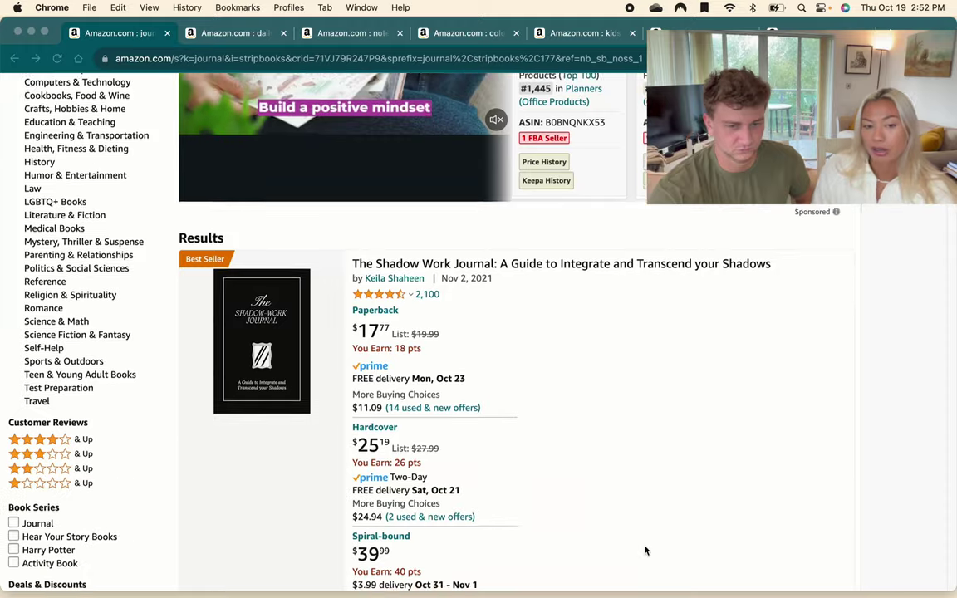
{"action": "scroll", "coordinate": [645, 536], "scroll_direction": "down", "scroll_amount": 3}
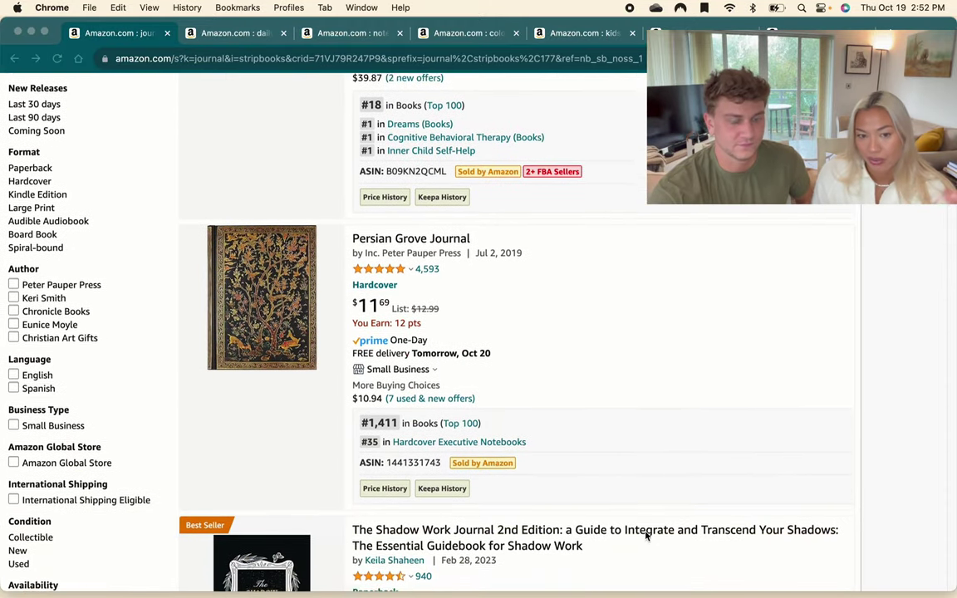
{"action": "scroll", "coordinate": [643, 515], "scroll_direction": "down", "scroll_amount": 2}
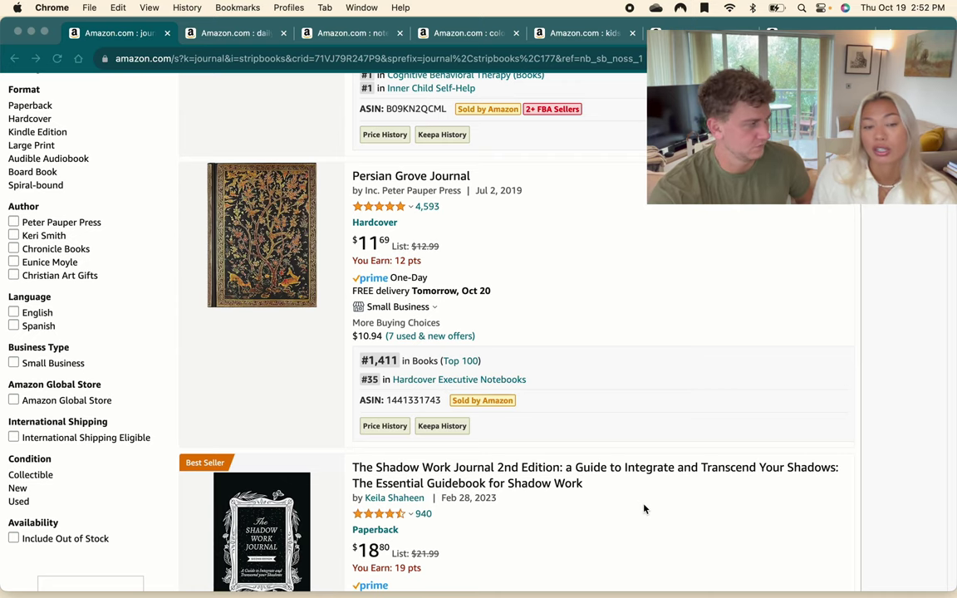
{"action": "scroll", "coordinate": [644, 508], "scroll_direction": "down", "scroll_amount": 10}
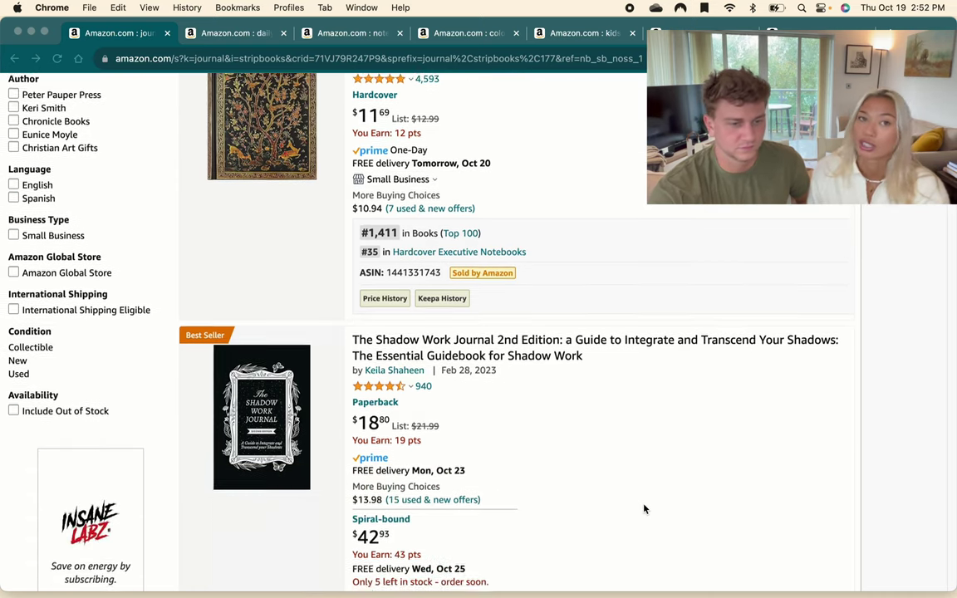
{"action": "scroll", "coordinate": [644, 507], "scroll_direction": "up", "scroll_amount": 2}
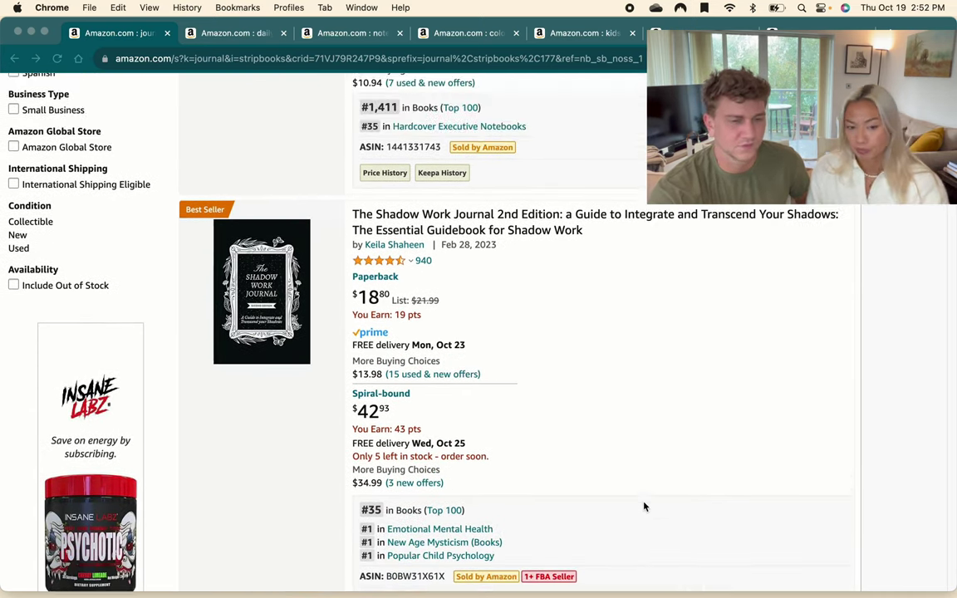
{"action": "scroll", "coordinate": [644, 507], "scroll_direction": "down", "scroll_amount": 10}
{"action": "scroll", "coordinate": [643, 506], "scroll_direction": "up", "scroll_amount": 15}
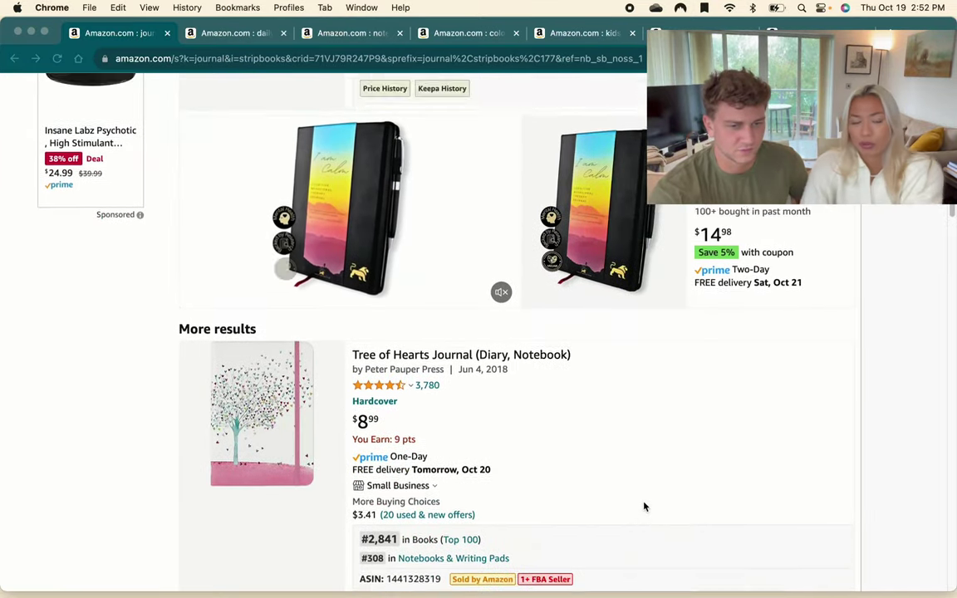
{"action": "scroll", "coordinate": [643, 507], "scroll_direction": "up", "scroll_amount": 3}
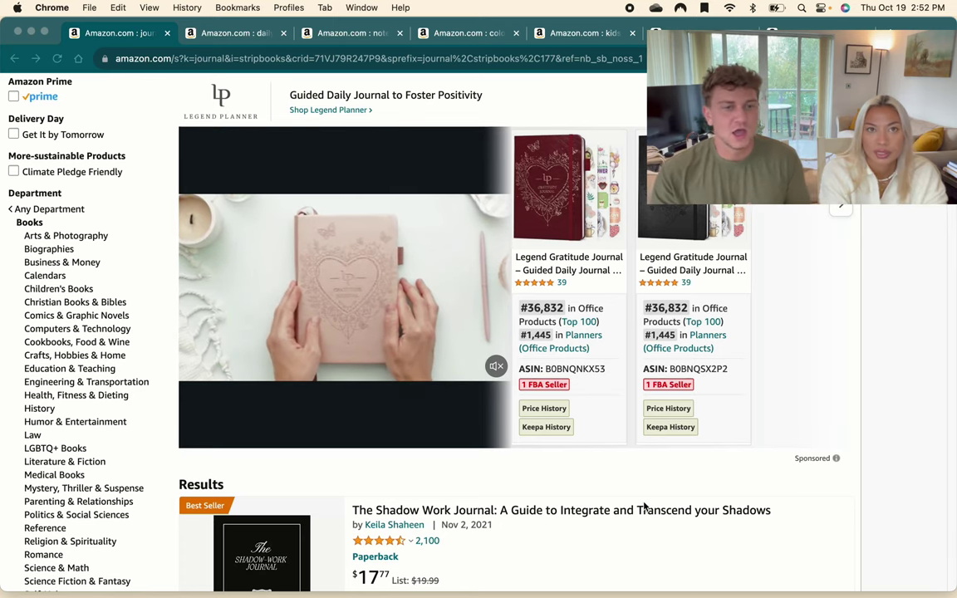
{"action": "scroll", "coordinate": [374, 291], "scroll_direction": "up", "scroll_amount": 3}
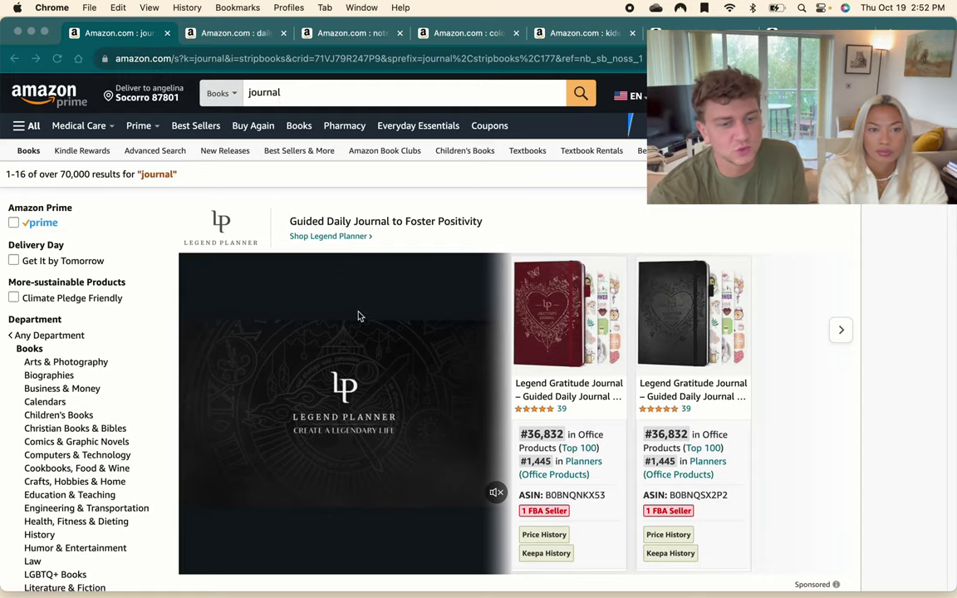
- Review the further "journal" results from Tree of Hearts Journal to Burn After Writing (Pink), checking their prices, reviews and bestseller ranks
{"action": "scroll", "coordinate": [358, 315], "scroll_direction": "down", "scroll_amount": 10}
{"action": "scroll", "coordinate": [359, 315], "scroll_direction": "down", "scroll_amount": 8}
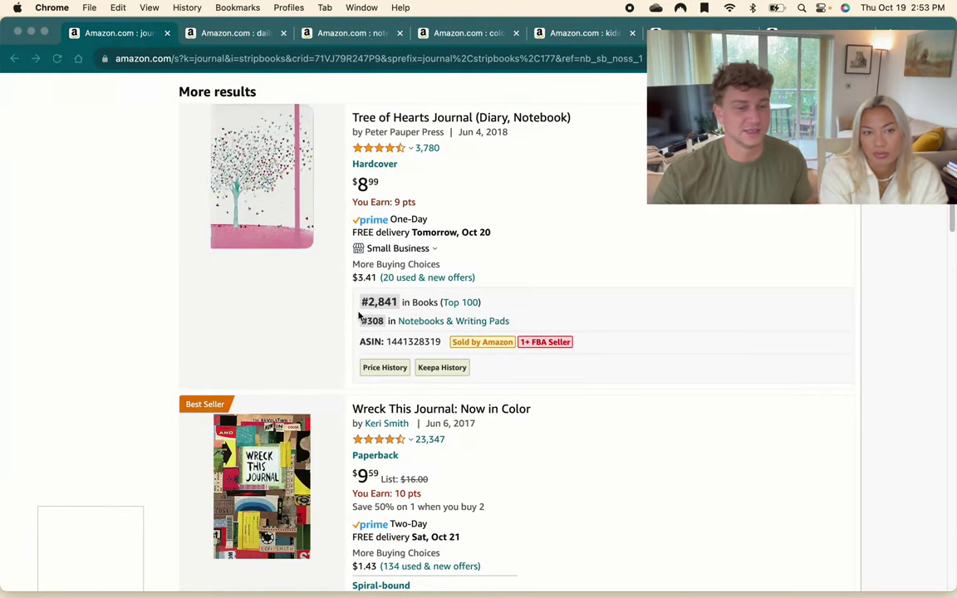
{"action": "scroll", "coordinate": [530, 434], "scroll_direction": "down", "scroll_amount": 6}
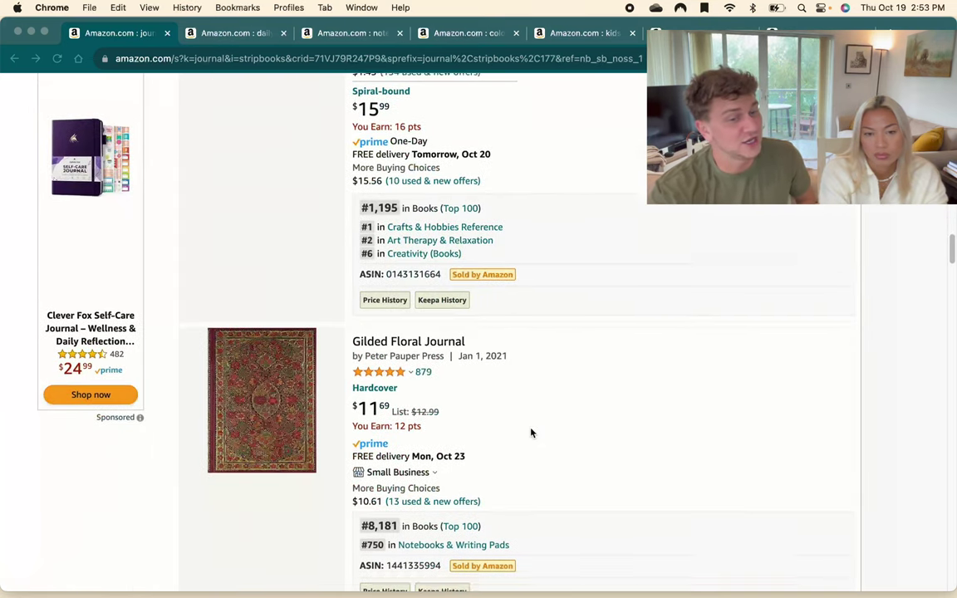
{"action": "scroll", "coordinate": [532, 432], "scroll_direction": "down", "scroll_amount": 3}
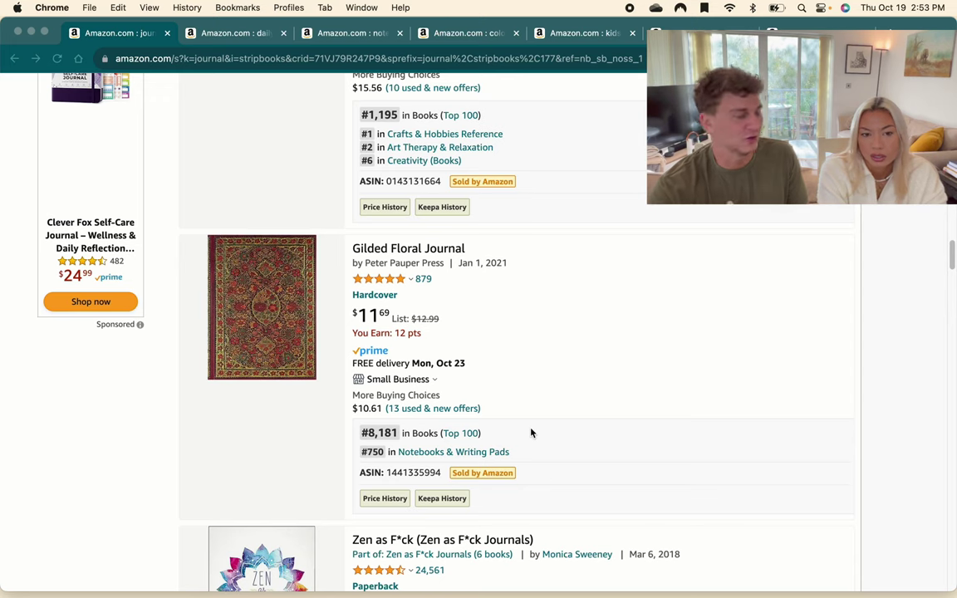
{"action": "scroll", "coordinate": [531, 432], "scroll_direction": "down", "scroll_amount": 10}
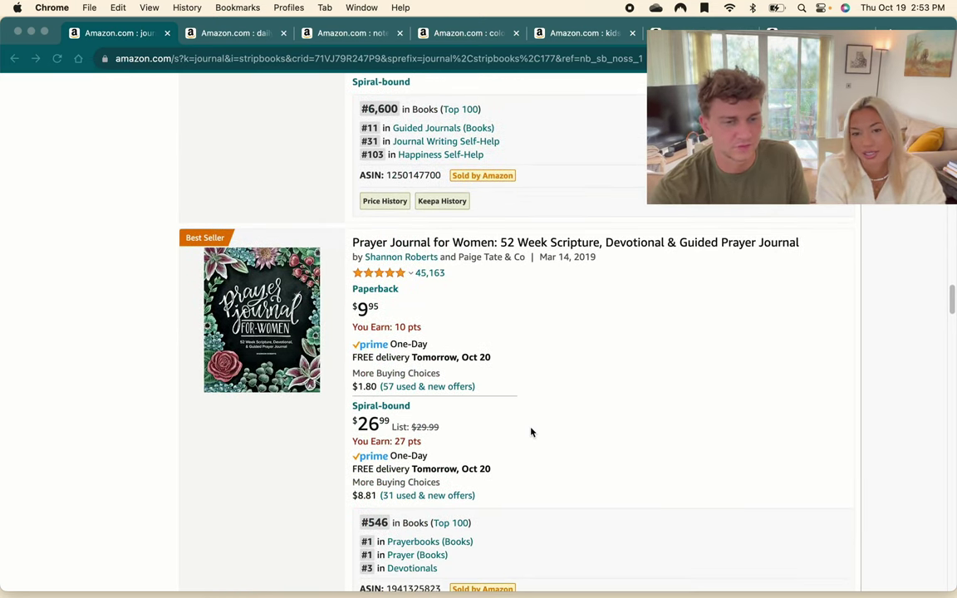
{"action": "scroll", "coordinate": [532, 431], "scroll_direction": "down", "scroll_amount": 1}
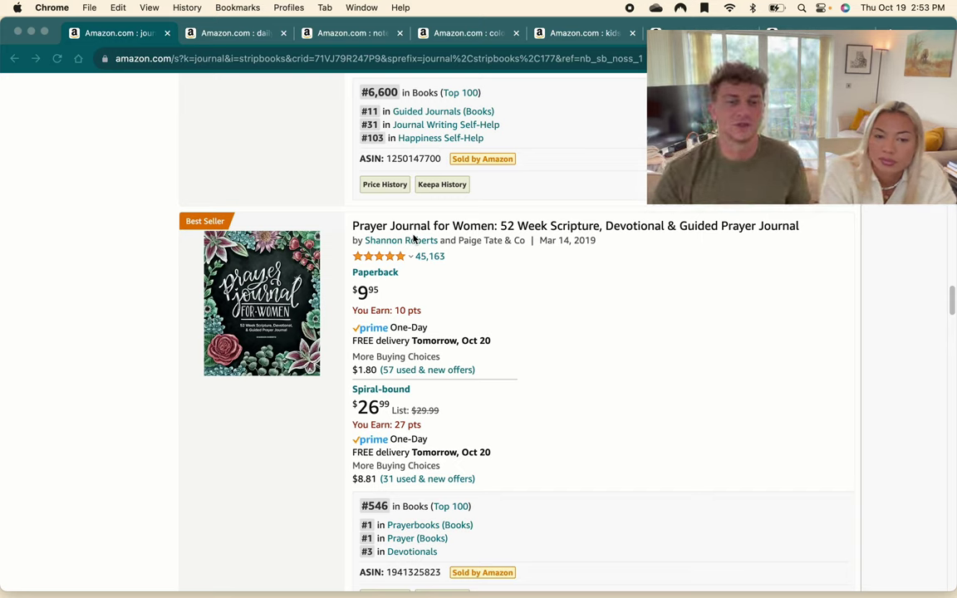
{"action": "scroll", "coordinate": [415, 240], "scroll_direction": "down", "scroll_amount": 3}
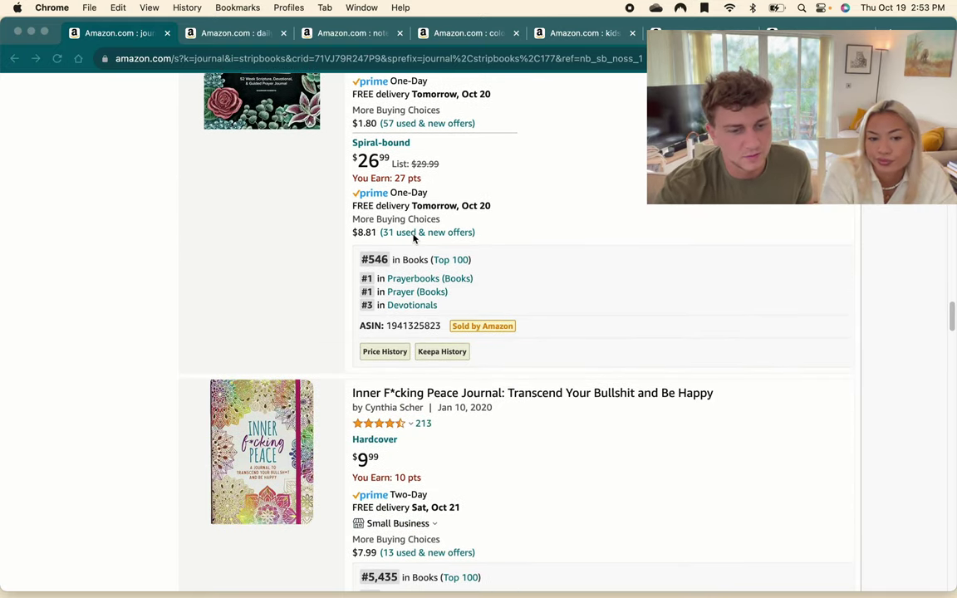
{"action": "scroll", "coordinate": [423, 282], "scroll_direction": "up", "scroll_amount": 5}
{"action": "scroll", "coordinate": [431, 330], "scroll_direction": "down", "scroll_amount": 2}
{"action": "scroll", "coordinate": [431, 330], "scroll_direction": "down", "scroll_amount": 5}
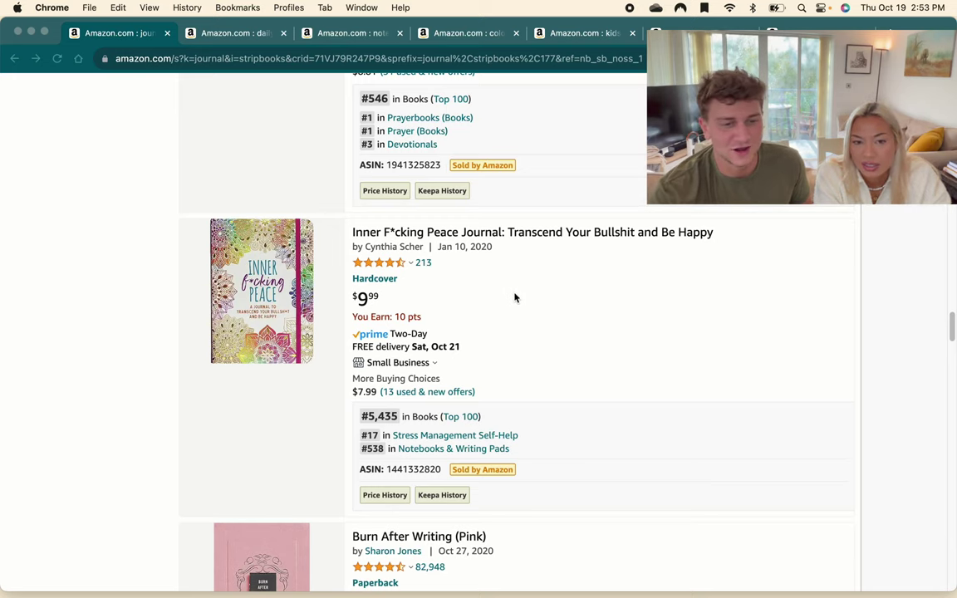
{"action": "scroll", "coordinate": [512, 241], "scroll_direction": "down", "scroll_amount": 3}
{"action": "scroll", "coordinate": [513, 235], "scroll_direction": "down", "scroll_amount": 15}
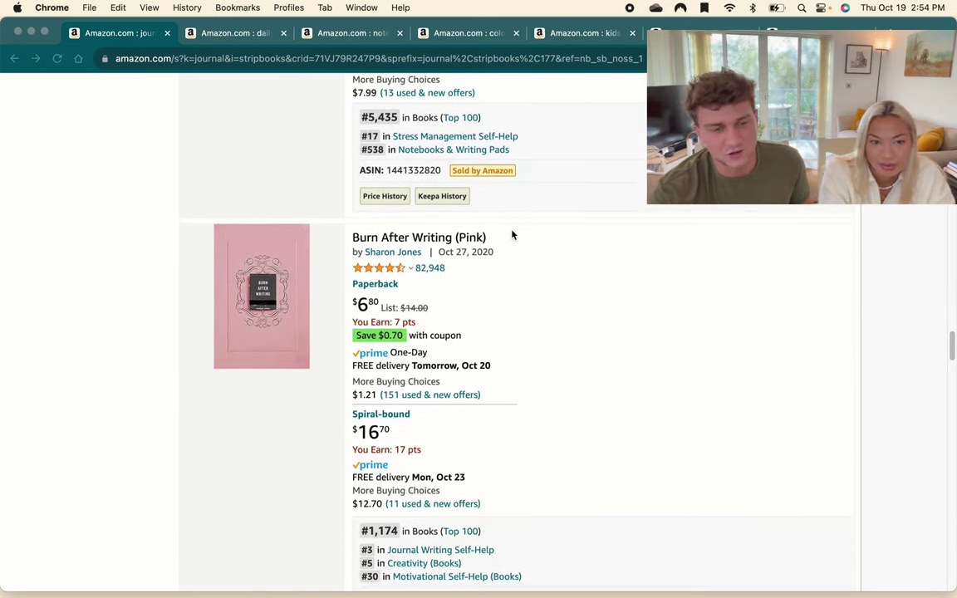
{"action": "scroll", "coordinate": [512, 235], "scroll_direction": "up", "scroll_amount": 20}
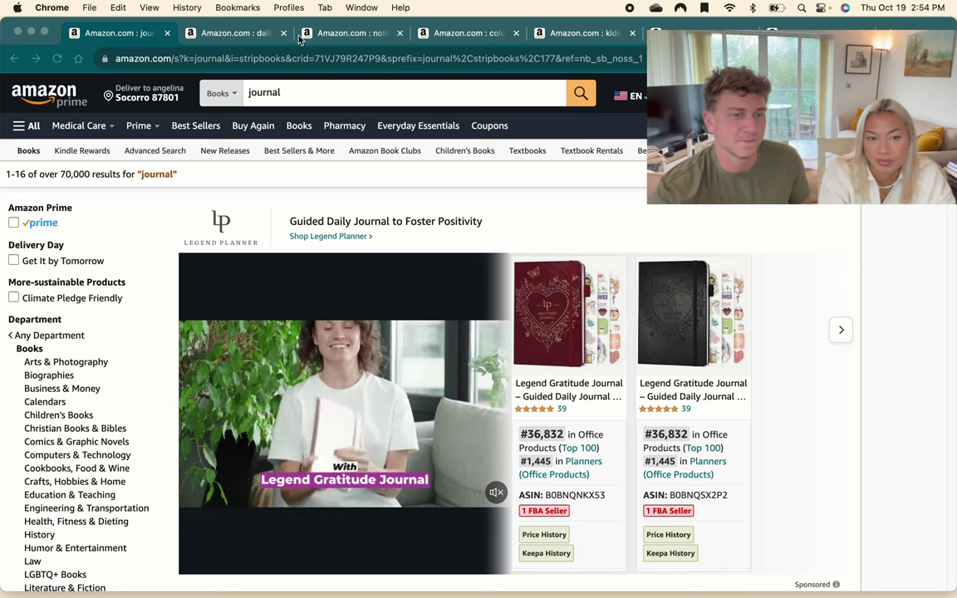
- Switch to the "daily planner" search and examine its suggested keywords and the listed planners' prices, reviews and sales ranks
{"action": "left_click", "coordinate": [252, 35]}
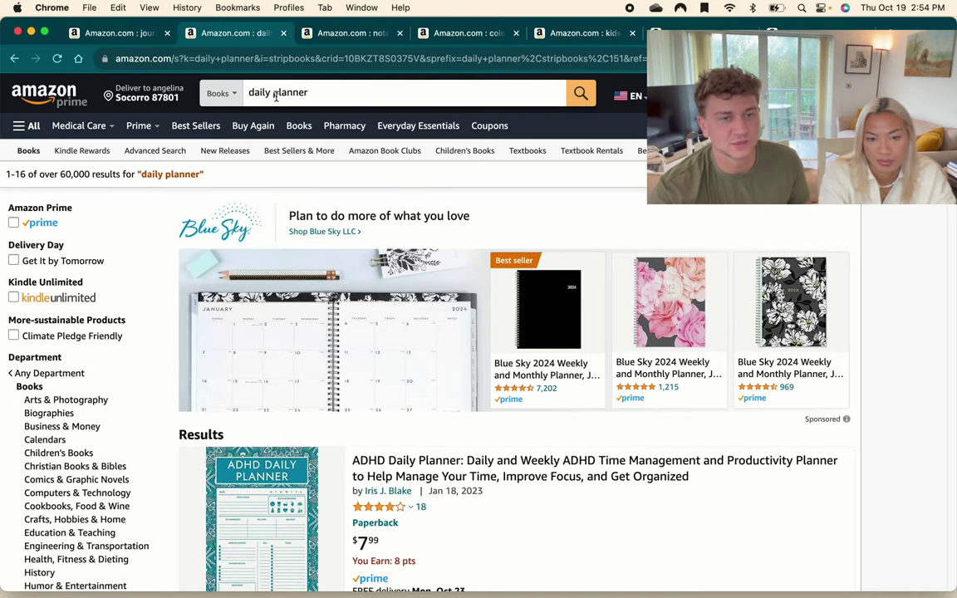
{"action": "left_click_drag", "start_coordinate": [272, 93], "coordinate": [365, 95]}
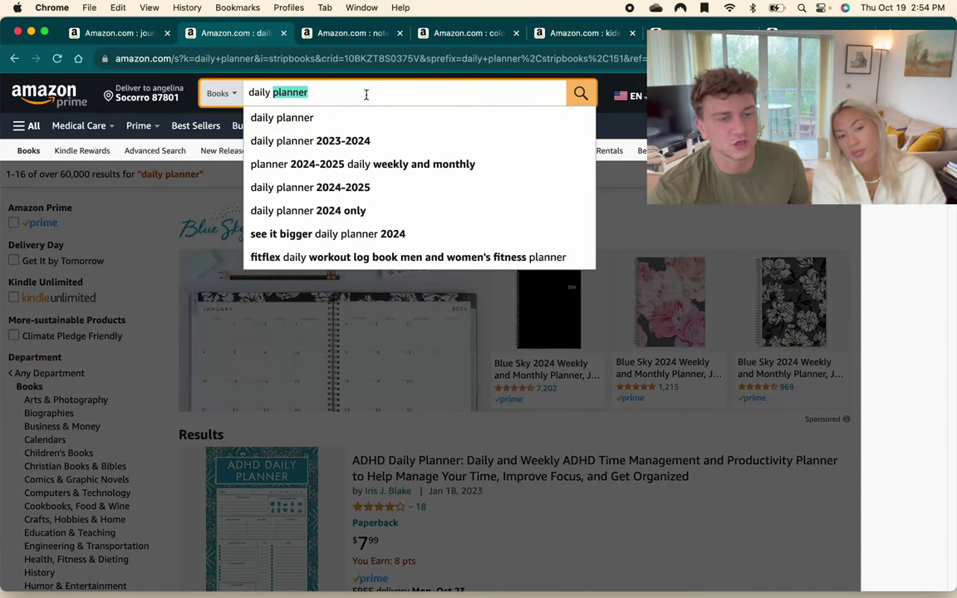
{"action": "left_click", "coordinate": [366, 94]}
{"action": "left_click", "coordinate": [586, 555]}
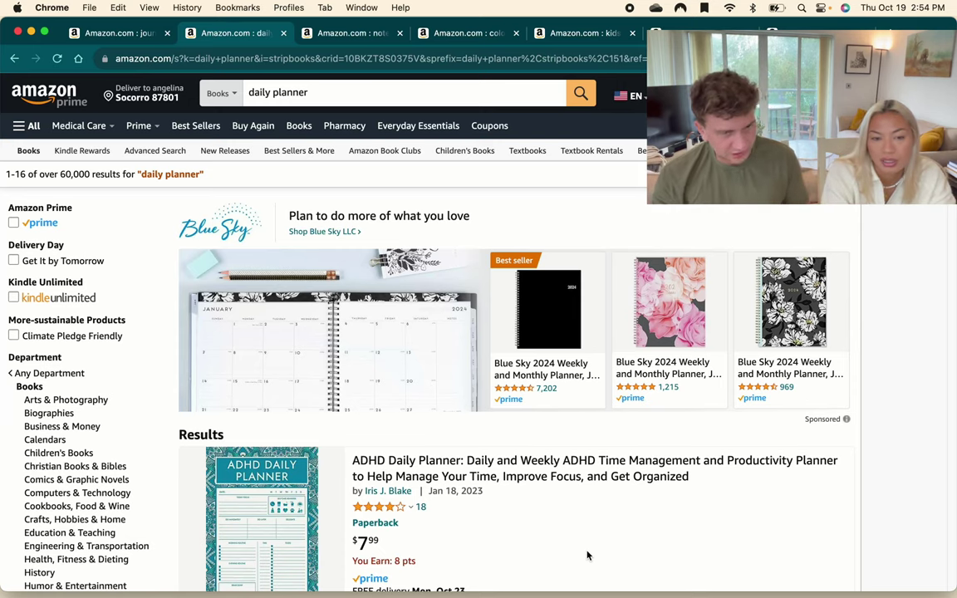
{"action": "scroll", "coordinate": [587, 555], "scroll_direction": "down", "scroll_amount": 1}
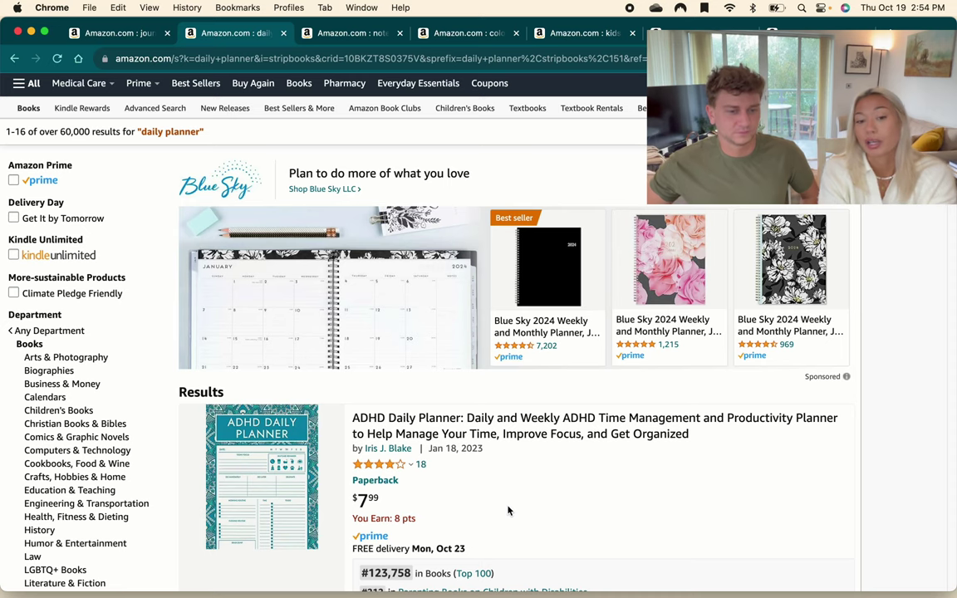
{"action": "scroll", "coordinate": [508, 510], "scroll_direction": "down", "scroll_amount": 2}
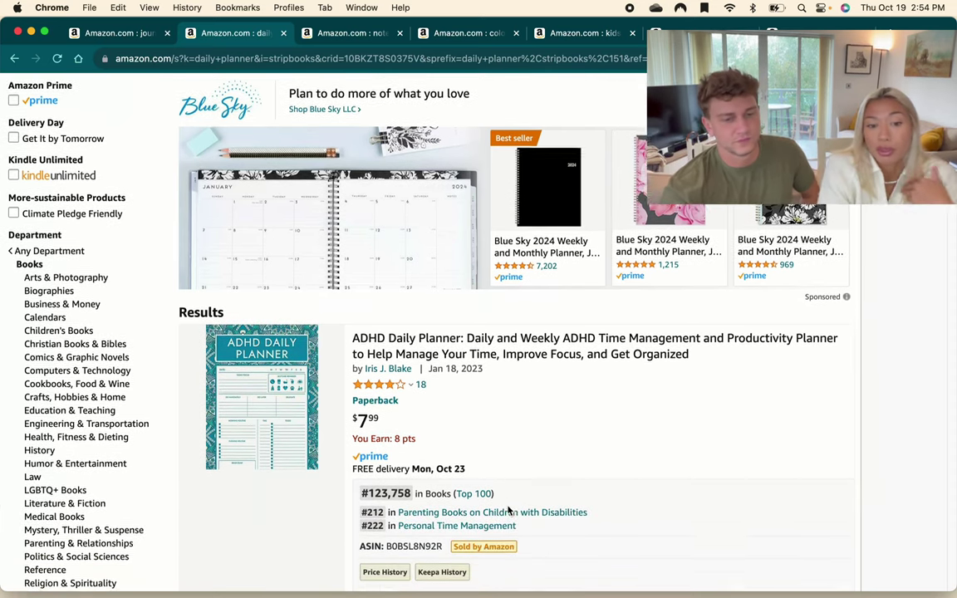
{"action": "scroll", "coordinate": [508, 510], "scroll_direction": "down", "scroll_amount": 8}
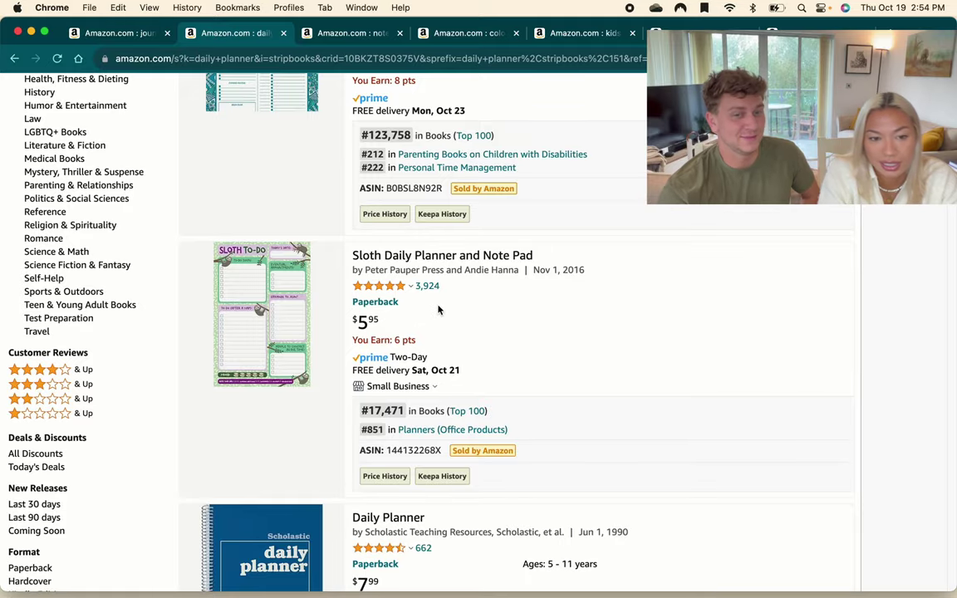
{"action": "scroll", "coordinate": [438, 299], "scroll_direction": "down", "scroll_amount": 5}
{"action": "scroll", "coordinate": [542, 546], "scroll_direction": "down", "scroll_amount": 10}
{"action": "scroll", "coordinate": [543, 548], "scroll_direction": "up", "scroll_amount": 8}
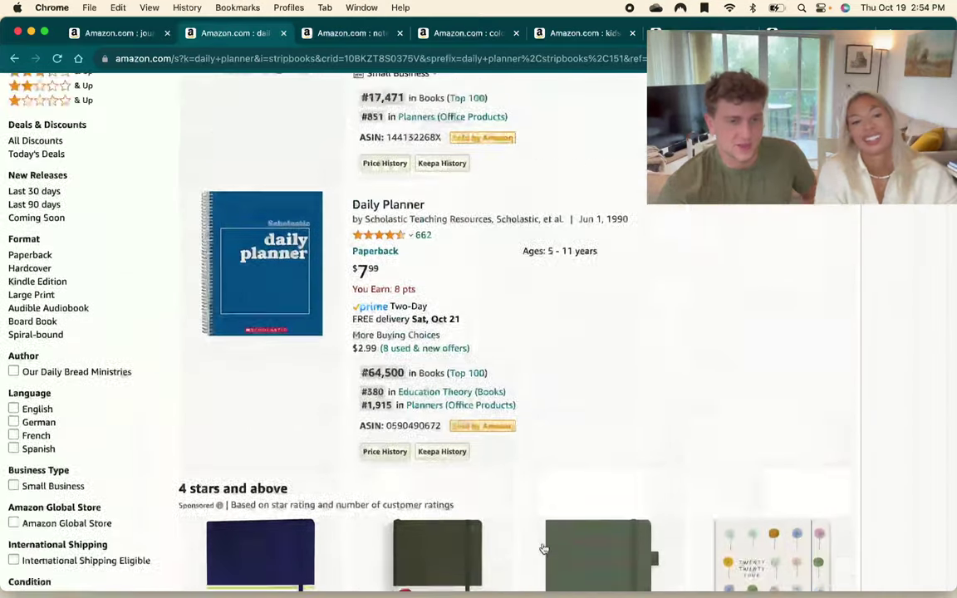
{"action": "scroll", "coordinate": [542, 548], "scroll_direction": "up", "scroll_amount": 15}
- Switch to the "notebook" search and examine the composition and graph paper notebooks' prices, reviews and sales ranks
{"action": "left_click", "coordinate": [347, 32]}
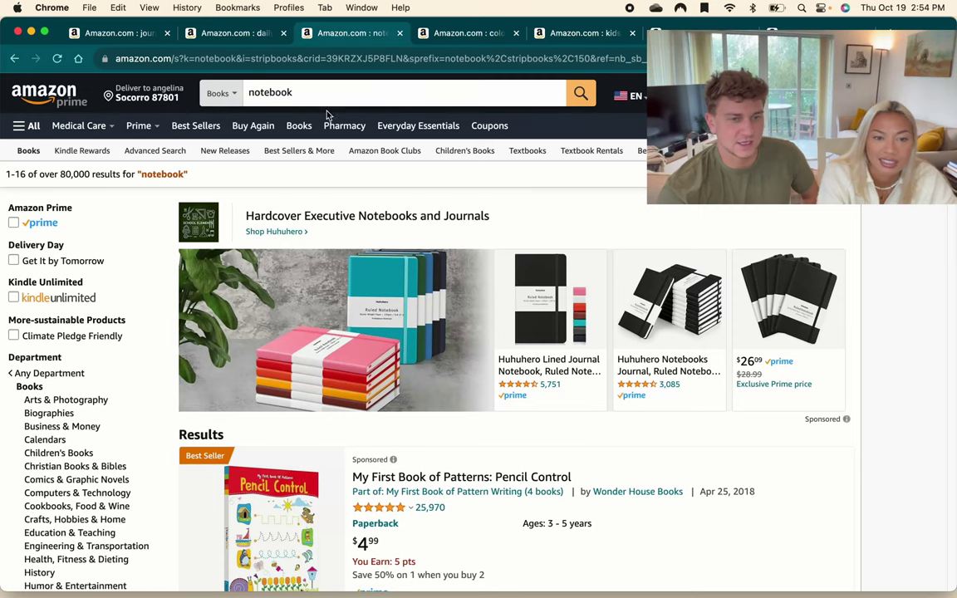
{"action": "scroll", "coordinate": [420, 385], "scroll_direction": "down", "scroll_amount": 6}
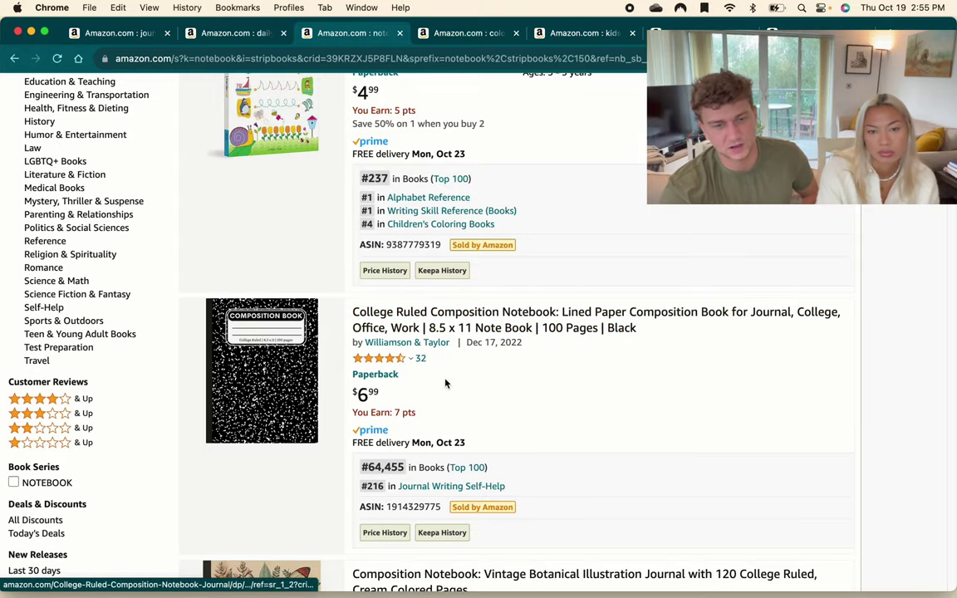
{"action": "scroll", "coordinate": [524, 426], "scroll_direction": "down", "scroll_amount": 5}
{"action": "scroll", "coordinate": [524, 426], "scroll_direction": "down", "scroll_amount": 5}
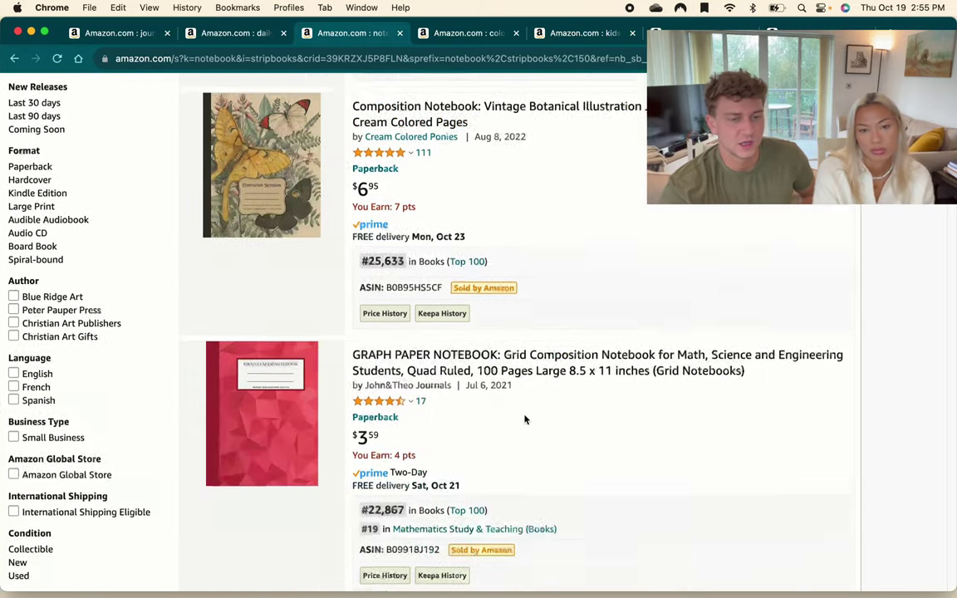
{"action": "scroll", "coordinate": [525, 421], "scroll_direction": "up", "scroll_amount": 20}
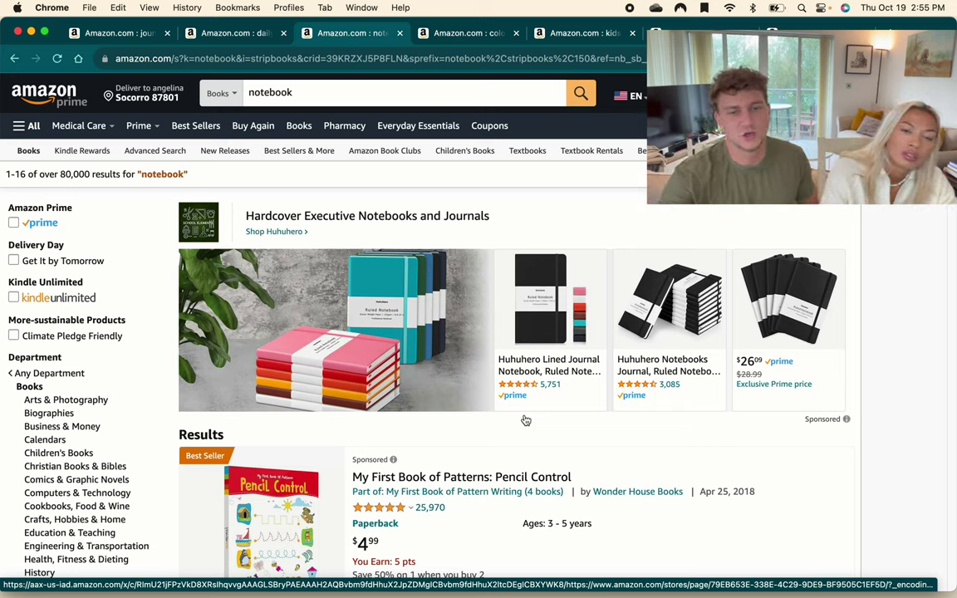
- Switch to the "coloring book" search and examine the results, including the product details of the Mindful Patterns coloring book
{"action": "left_click", "coordinate": [424, 34]}
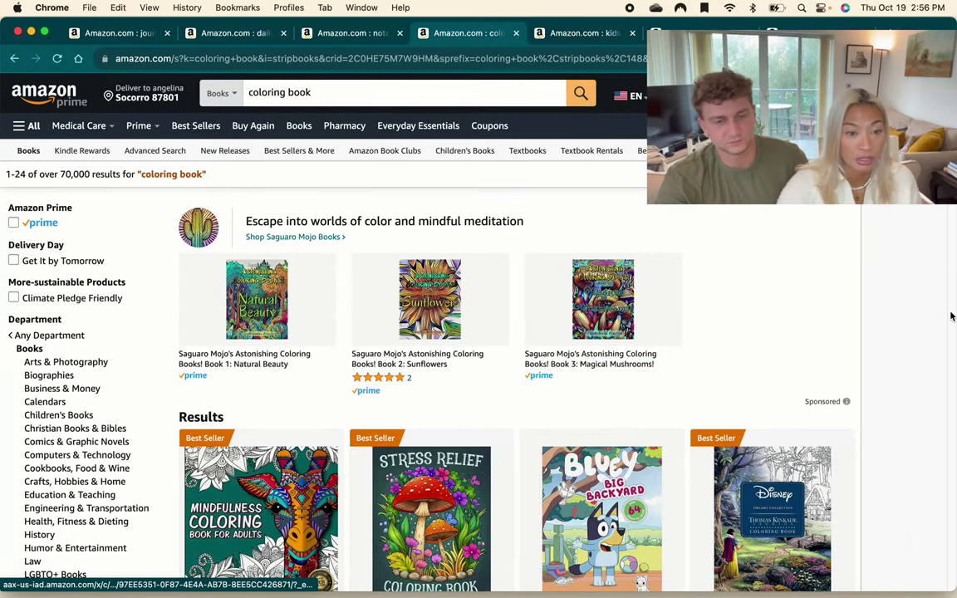
{"action": "scroll", "coordinate": [951, 316], "scroll_direction": "down", "scroll_amount": 15}
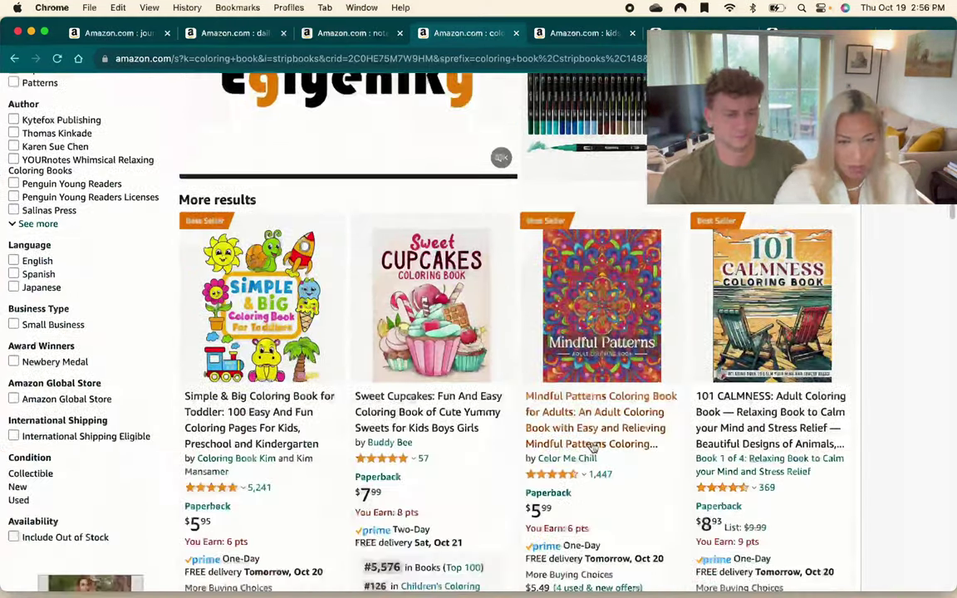
{"action": "scroll", "coordinate": [593, 447], "scroll_direction": "down", "scroll_amount": 2}
{"action": "mouse_move", "coordinate": [613, 193]}
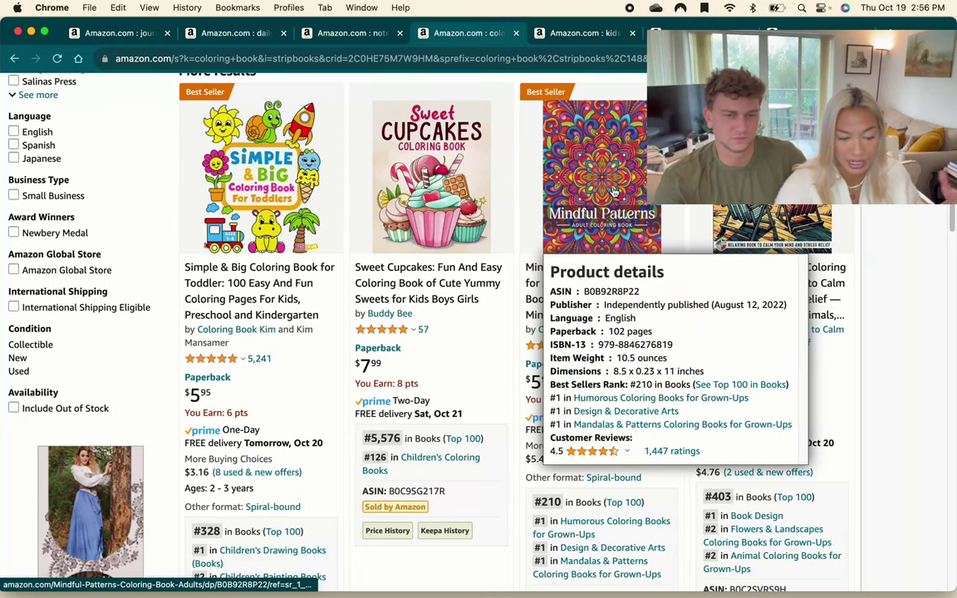
{"action": "mouse_move", "coordinate": [772, 199]}
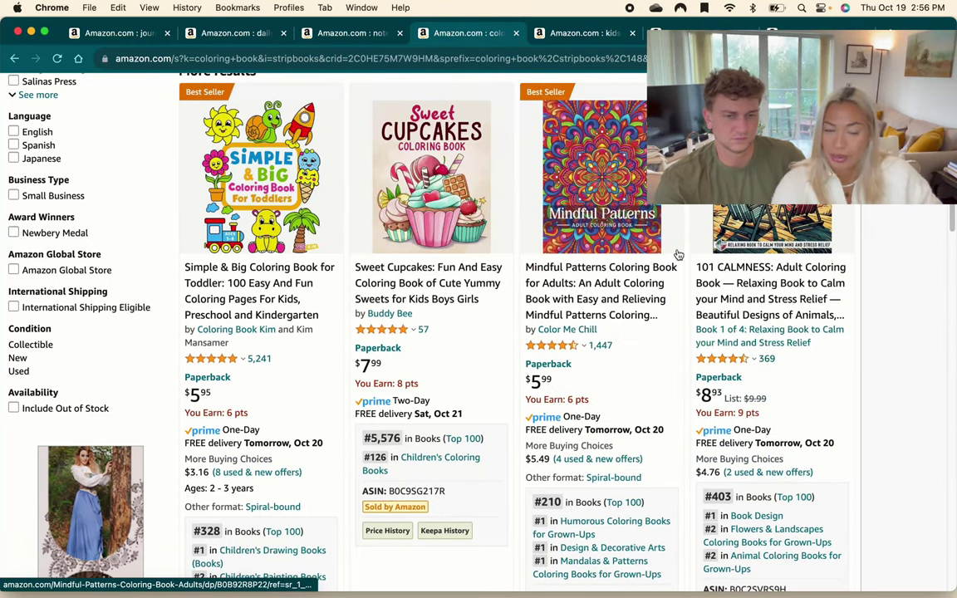
{"action": "scroll", "coordinate": [772, 199], "scroll_direction": "up", "scroll_amount": 3}
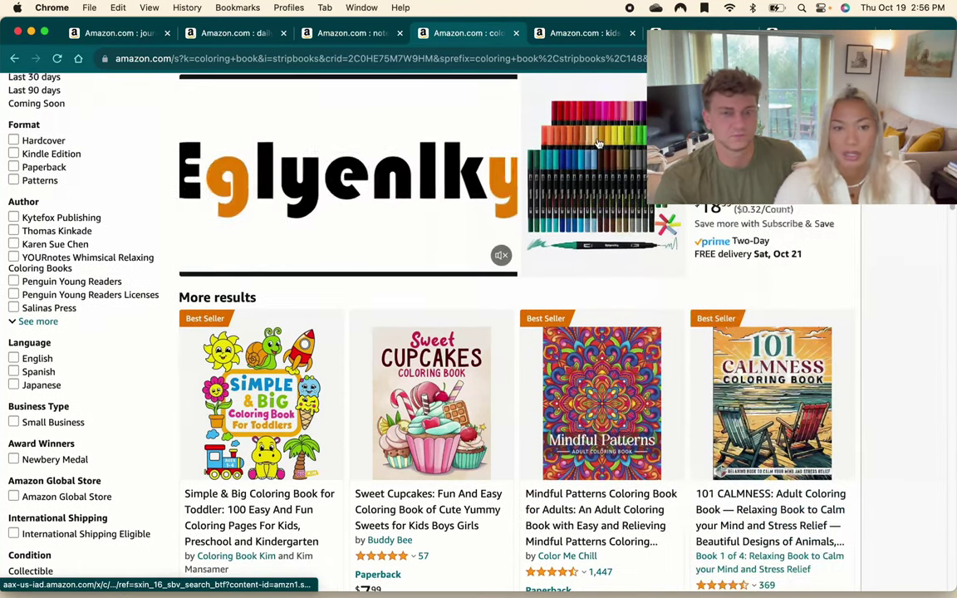
- Switch to the "kids activity book" search and examine the results' covers, product details, prices, reviews and bestseller ranks
{"action": "left_click", "coordinate": [564, 36]}
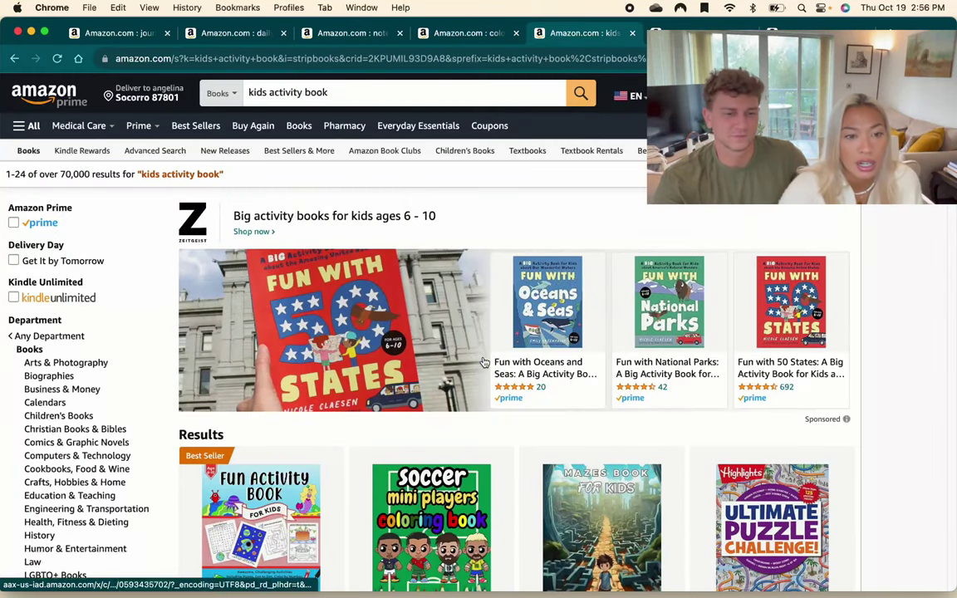
{"action": "scroll", "coordinate": [516, 513], "scroll_direction": "down", "scroll_amount": 4}
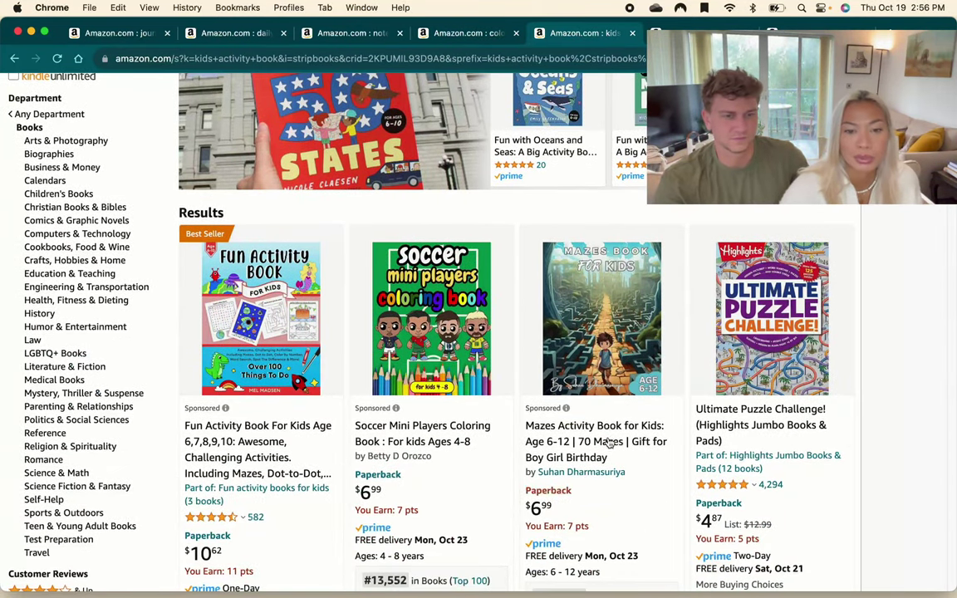
{"action": "mouse_move", "coordinate": [373, 398]}
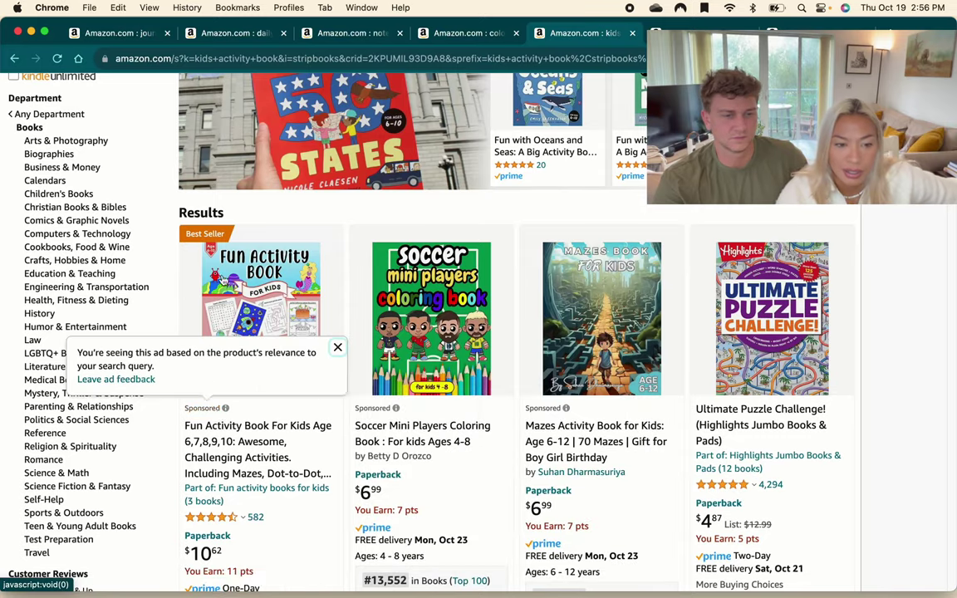
{"action": "scroll", "coordinate": [212, 407], "scroll_direction": "up", "scroll_amount": 5}
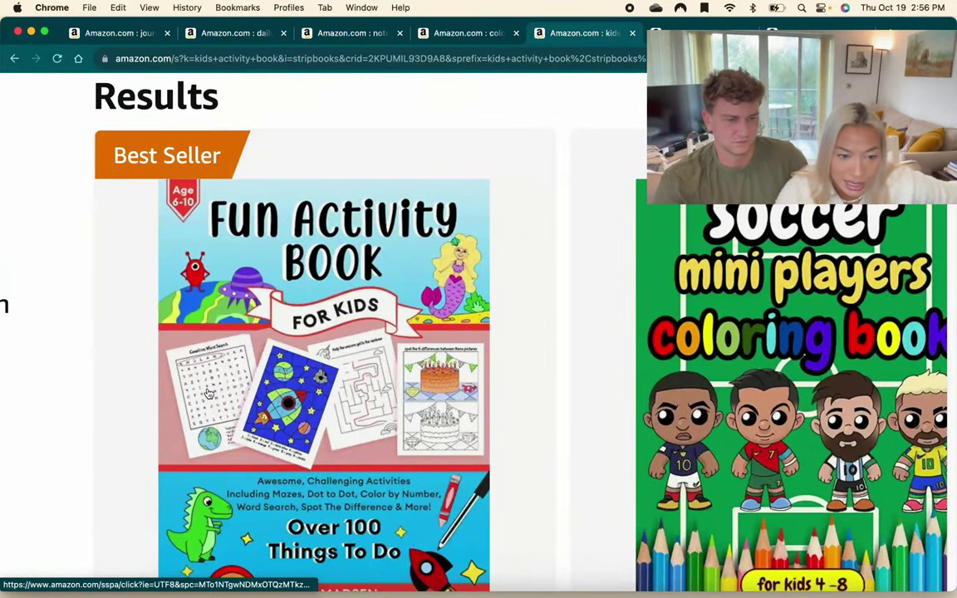
{"action": "scroll", "coordinate": [241, 358], "scroll_direction": "down", "scroll_amount": 5}
{"action": "scroll", "coordinate": [259, 331], "scroll_direction": "up", "scroll_amount": 4}
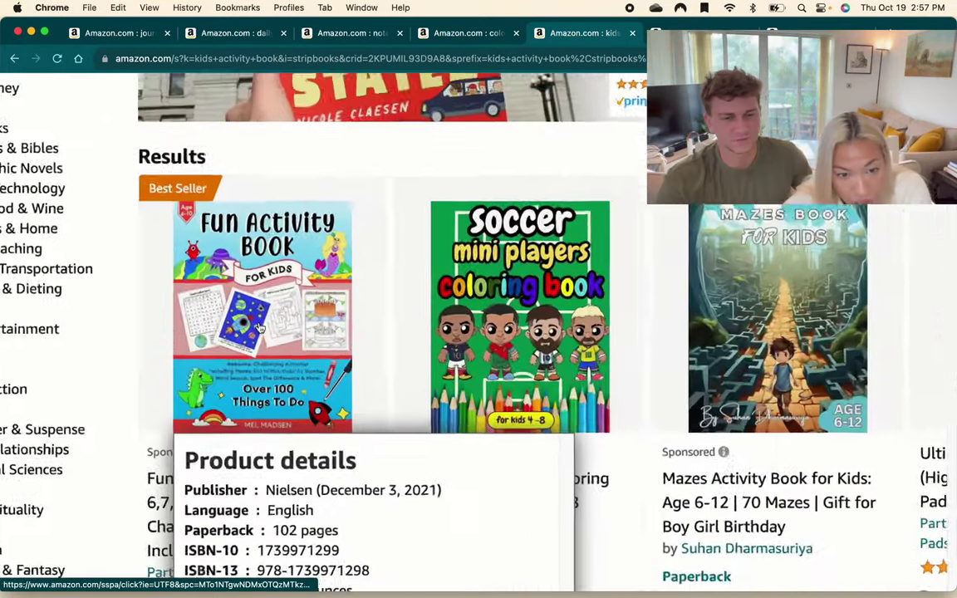
{"action": "scroll", "coordinate": [259, 331], "scroll_direction": "down", "scroll_amount": 4}
{"action": "scroll", "coordinate": [658, 487], "scroll_direction": "down", "scroll_amount": 8}
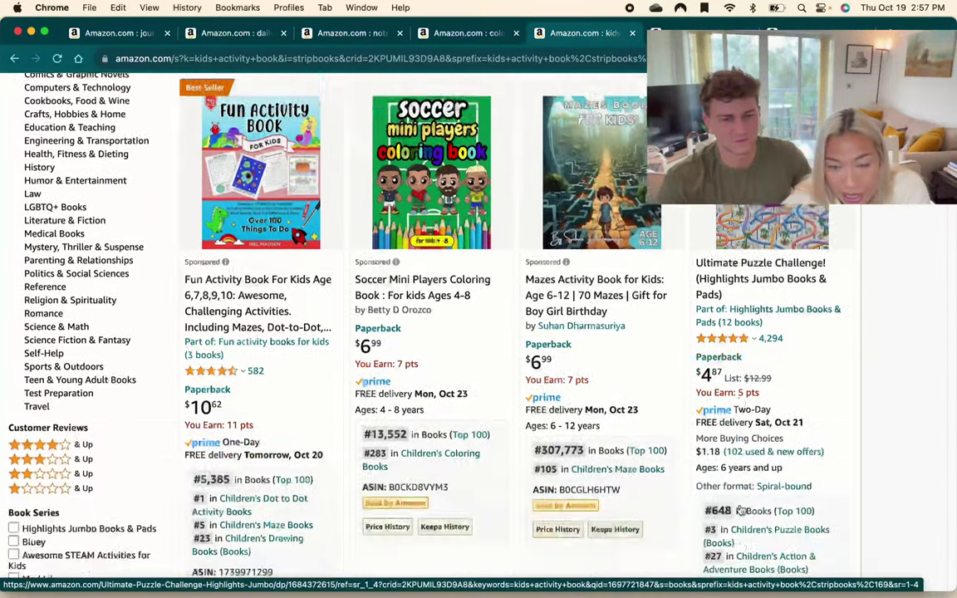
{"action": "scroll", "coordinate": [739, 503], "scroll_direction": "down", "scroll_amount": 1}
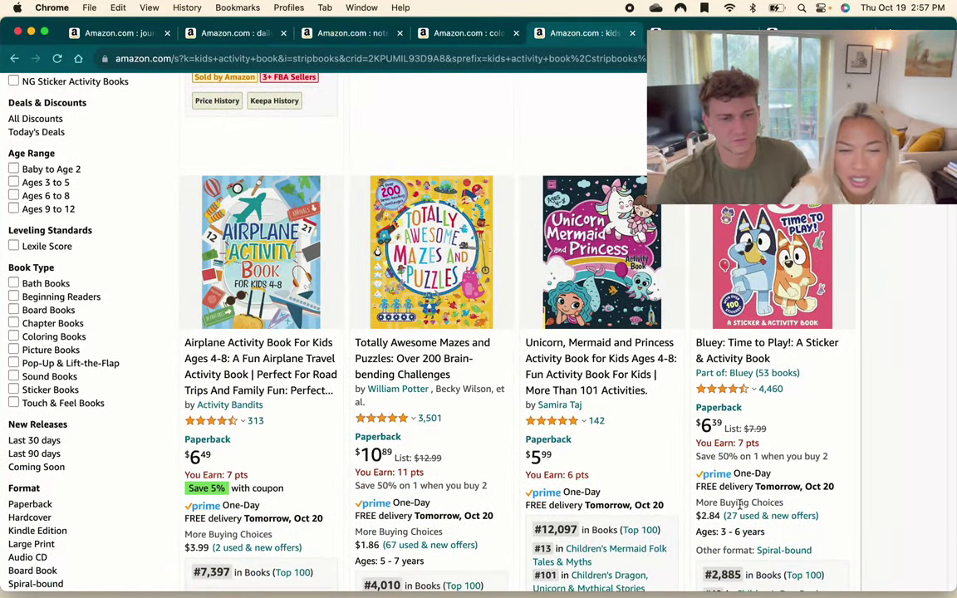
{"action": "scroll", "coordinate": [739, 503], "scroll_direction": "down", "scroll_amount": 5}
- Switch to the "sudoku books for adults" search and examine the first results' prices, reviews and bestseller ranks
{"action": "scroll", "coordinate": [739, 503], "scroll_direction": "up", "scroll_amount": 9}
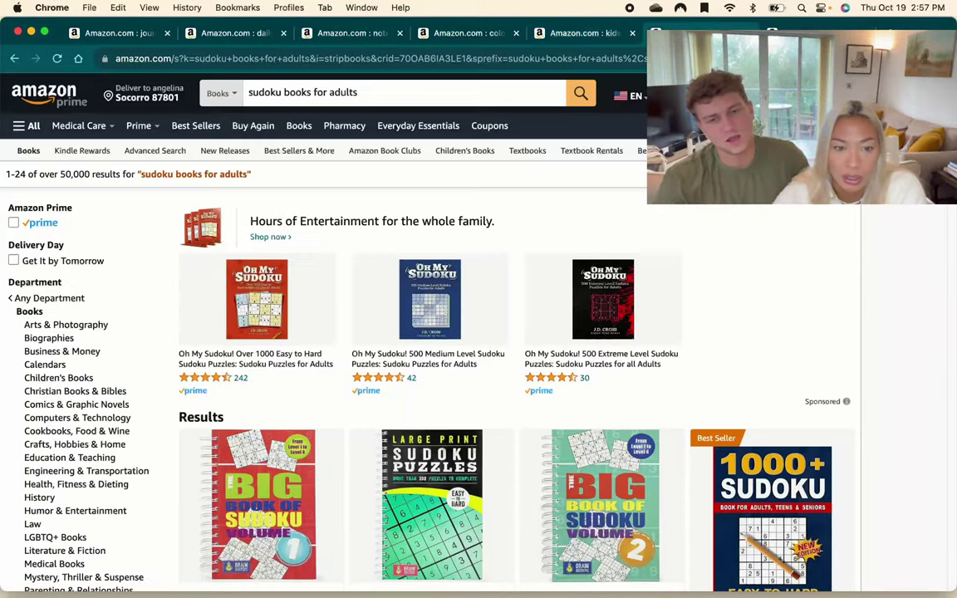
{"action": "scroll", "coordinate": [670, 498], "scroll_direction": "down", "scroll_amount": 4}
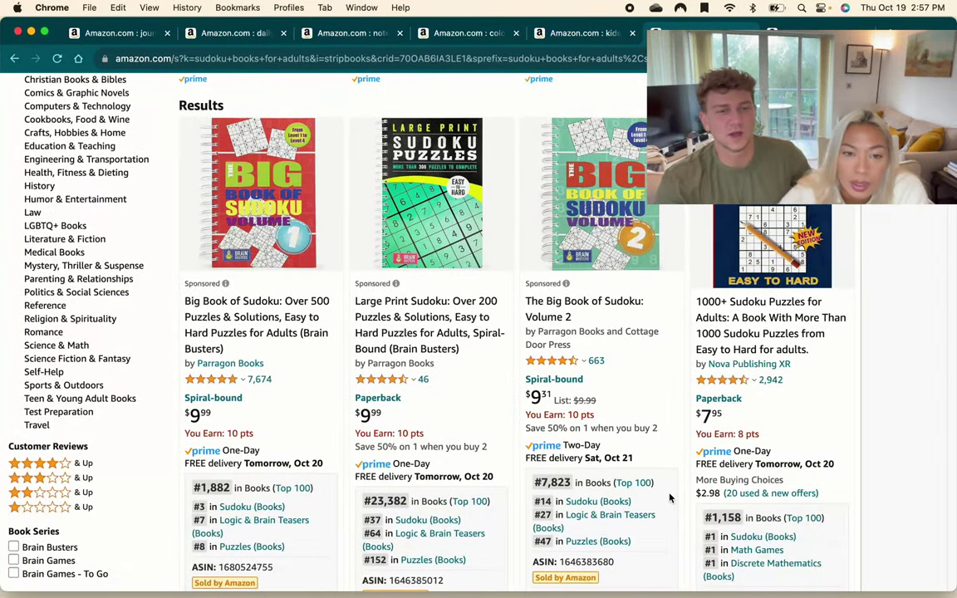
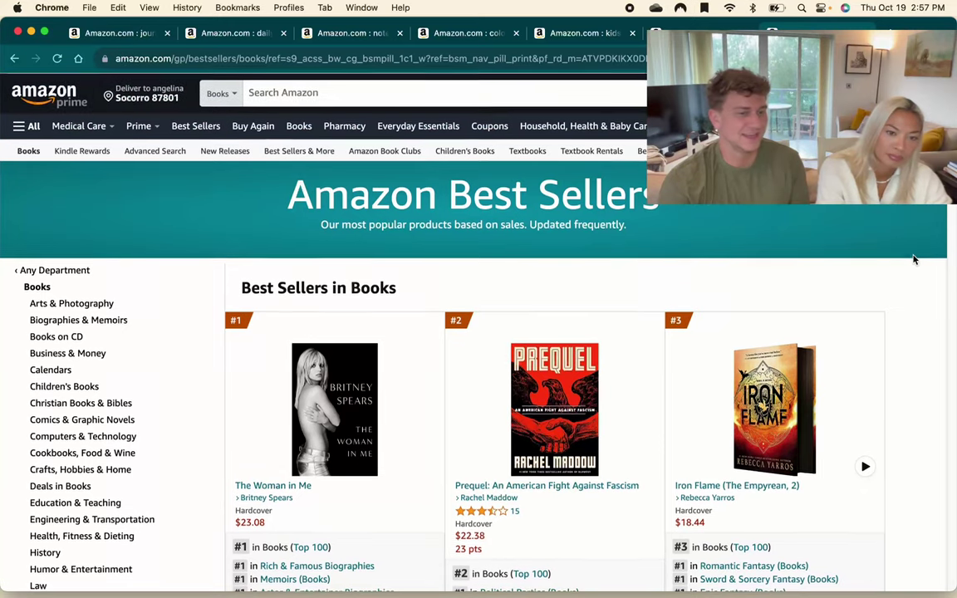
- Open the Business & Money category of the Amazon book best sellers and review the ranked titles, prices and subcategory ranks
{"action": "scroll", "coordinate": [913, 260], "scroll_direction": "down", "scroll_amount": 2}
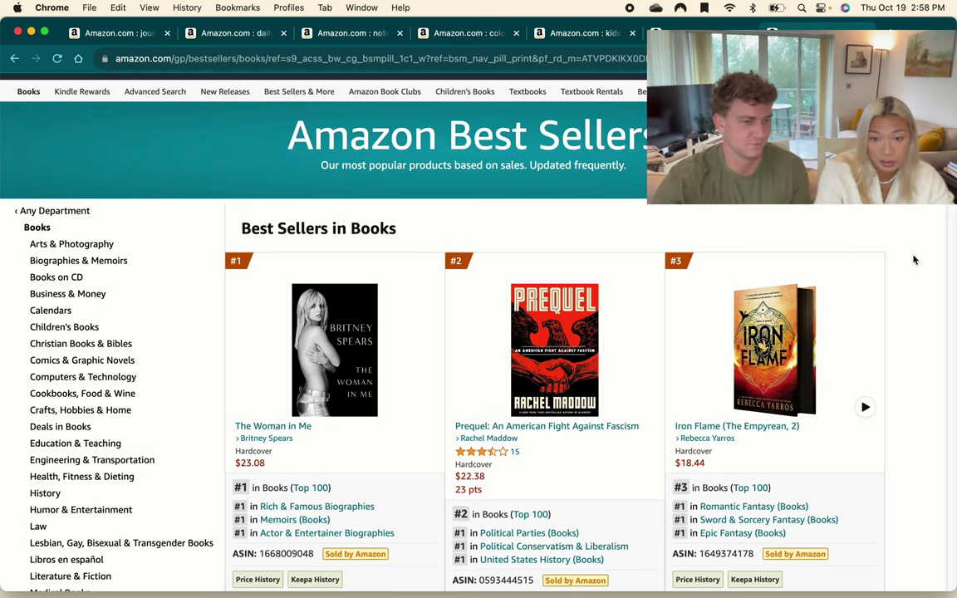
{"action": "left_click", "coordinate": [71, 297]}
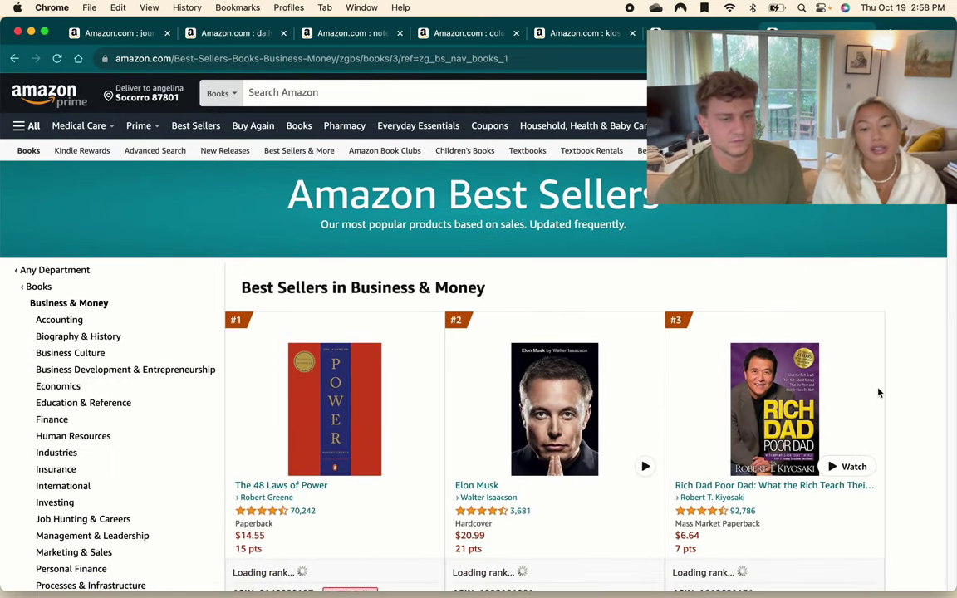
{"action": "scroll", "coordinate": [932, 454], "scroll_direction": "down", "scroll_amount": 10}
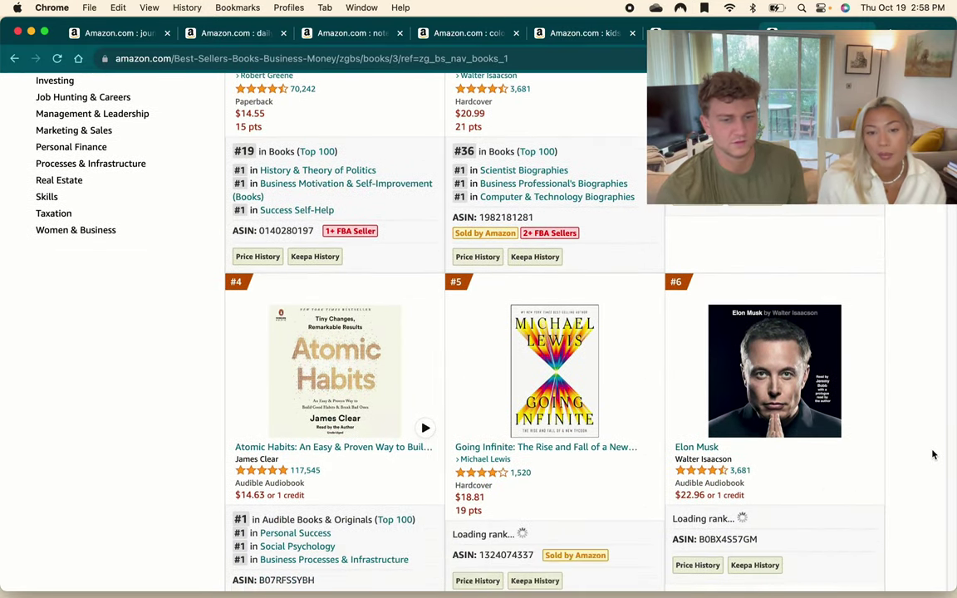
{"action": "scroll", "coordinate": [932, 454], "scroll_direction": "up", "scroll_amount": 6}
{"action": "scroll", "coordinate": [932, 455], "scroll_direction": "down", "scroll_amount": 16}
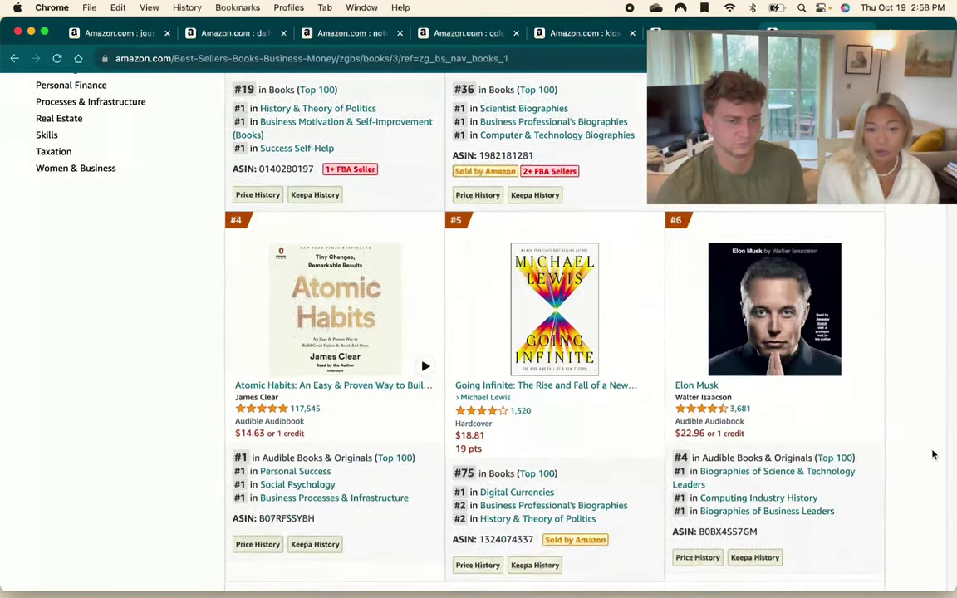
{"action": "scroll", "coordinate": [932, 453], "scroll_direction": "down", "scroll_amount": 6}
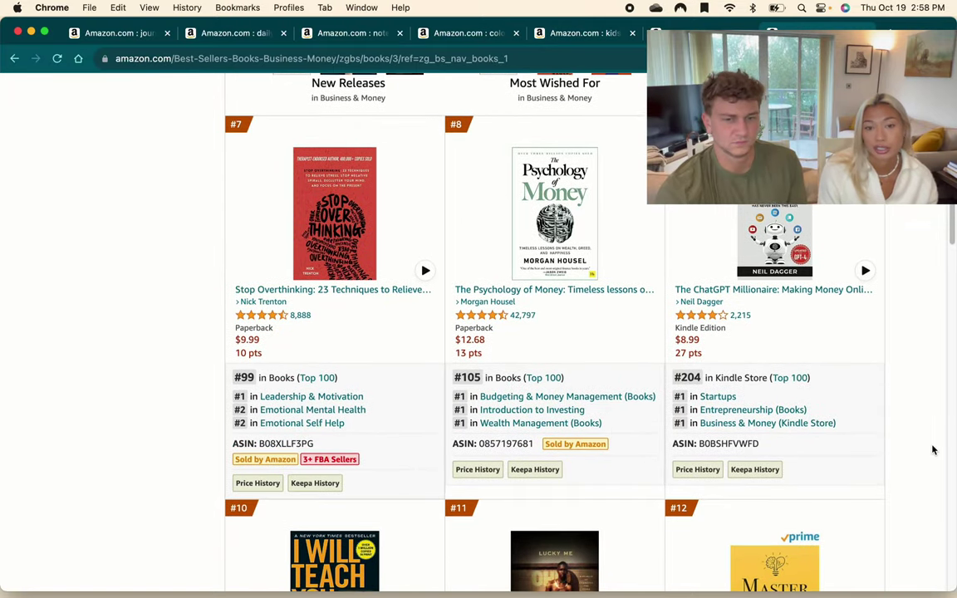
{"action": "scroll", "coordinate": [931, 449], "scroll_direction": "down", "scroll_amount": 17}
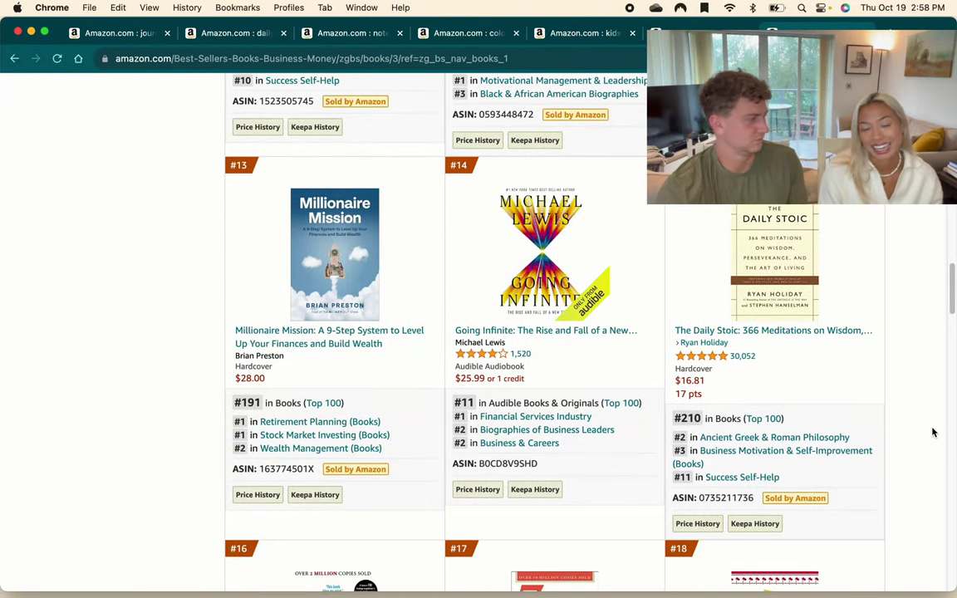
{"action": "scroll", "coordinate": [932, 432], "scroll_direction": "down", "scroll_amount": 12}
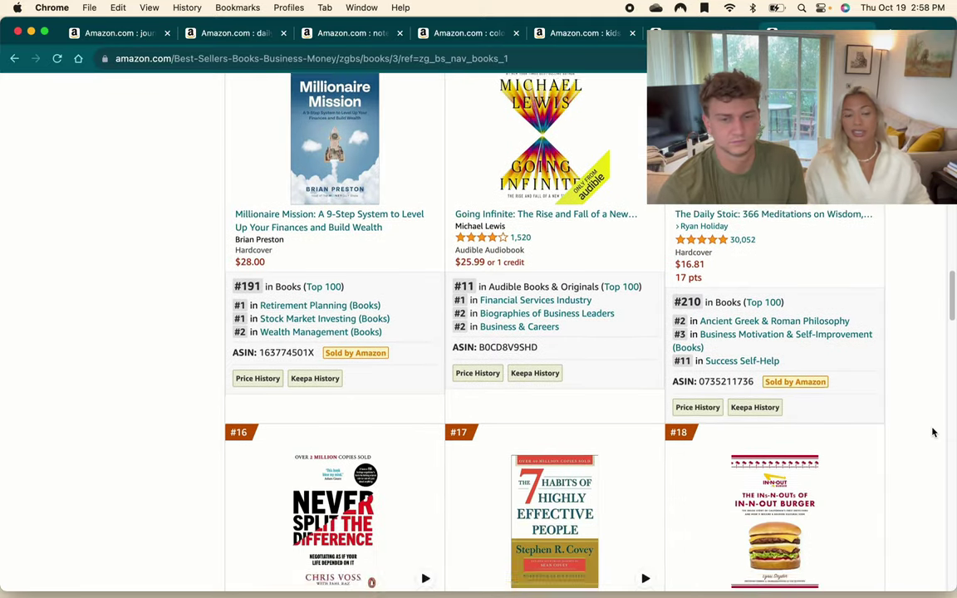
{"action": "scroll", "coordinate": [931, 432], "scroll_direction": "up", "scroll_amount": 20}
{"action": "scroll", "coordinate": [932, 432], "scroll_direction": "up", "scroll_amount": 10}
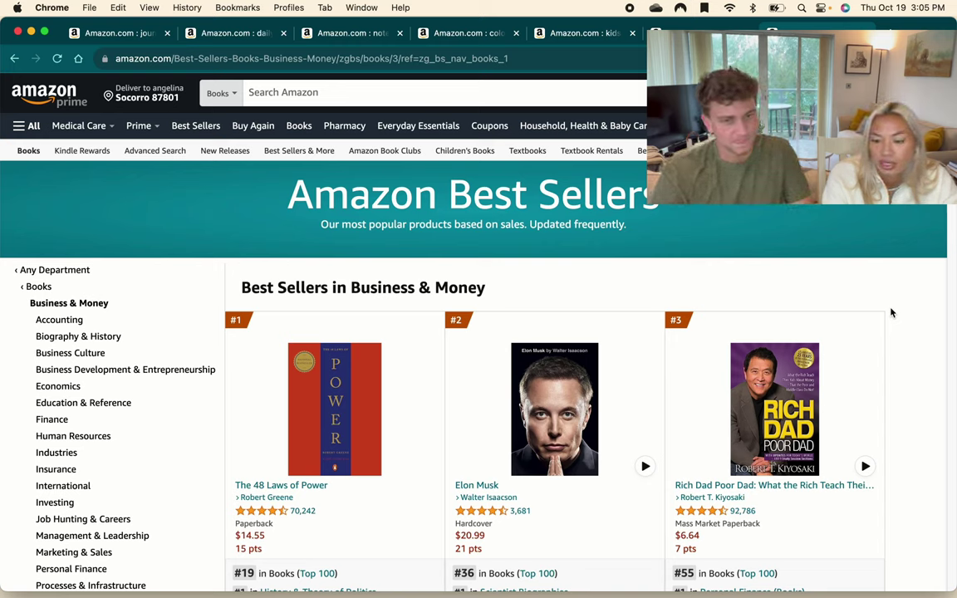
- Open the Book Bolt website in a new tab and look over its home page and available resources
{"action": "key", "text": "super+t"}
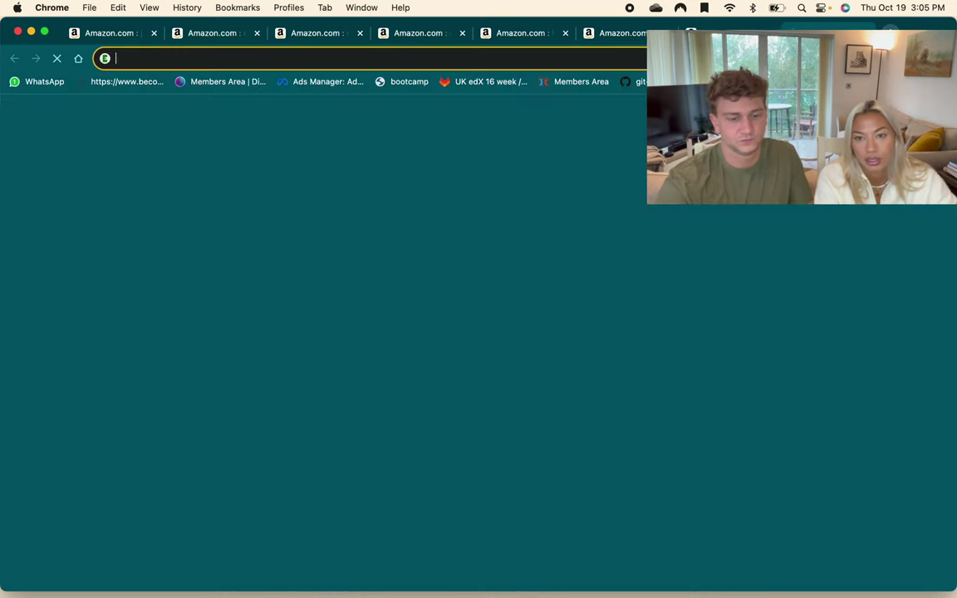
{"action": "type", "text": "book"}
{"action": "key", "text": "Return"}
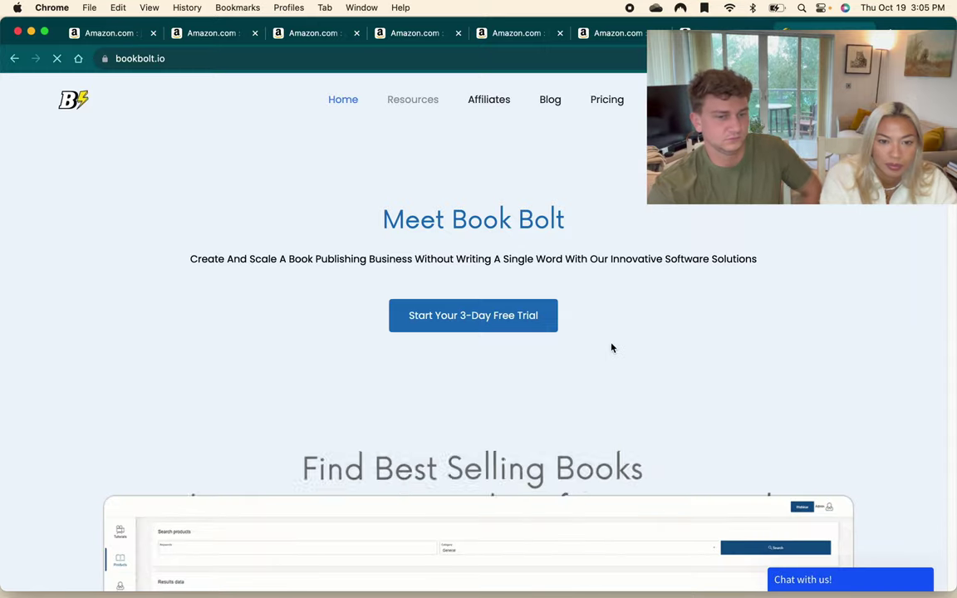
{"action": "scroll", "coordinate": [611, 347], "scroll_direction": "down", "scroll_amount": 7}
{"action": "scroll", "coordinate": [611, 347], "scroll_direction": "up", "scroll_amount": 7}
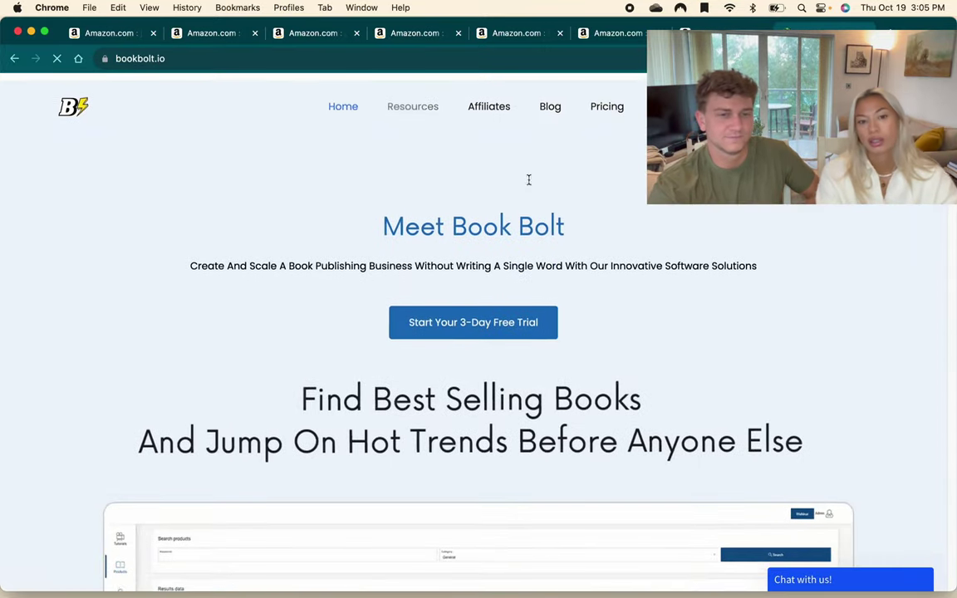
{"action": "mouse_move", "coordinate": [406, 96]}
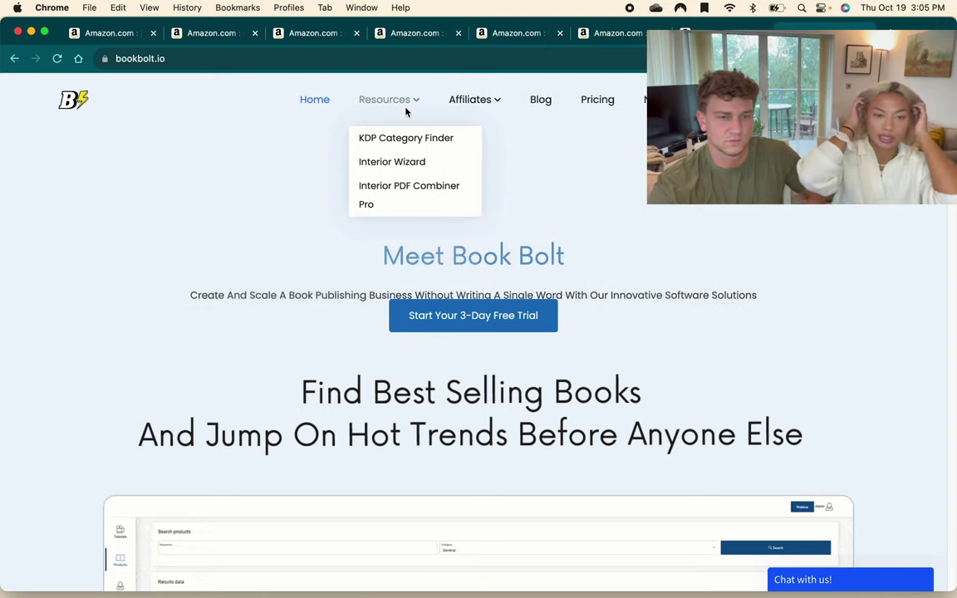
{"action": "left_click", "coordinate": [403, 172]}
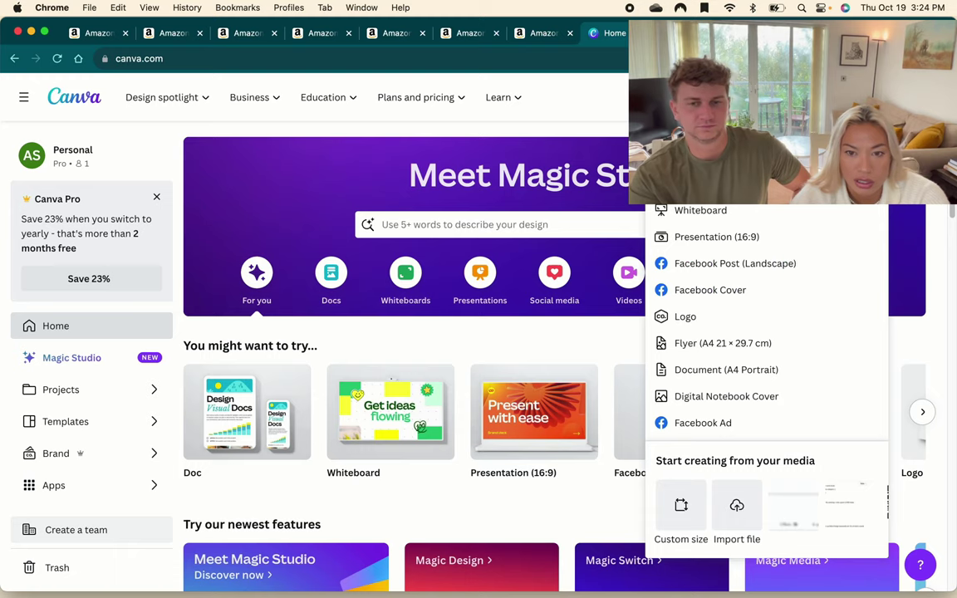
- Create a Spiral Notebook design in Canva and apply the lined White Grey Minimalist Simple Blank Notebook template
{"action": "scroll", "coordinate": [766, 324], "scroll_direction": "down", "scroll_amount": 1}
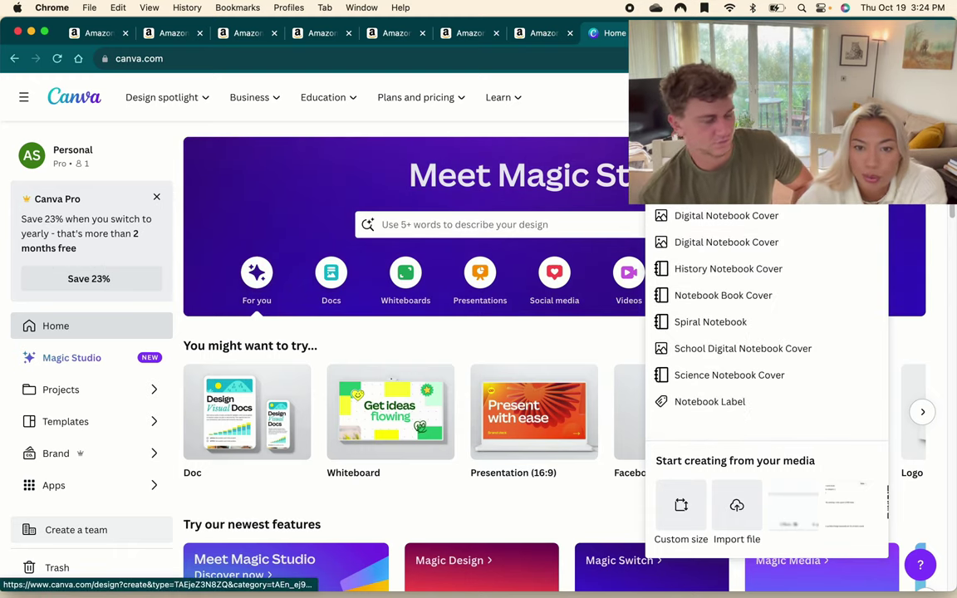
{"action": "left_click", "coordinate": [725, 188]}
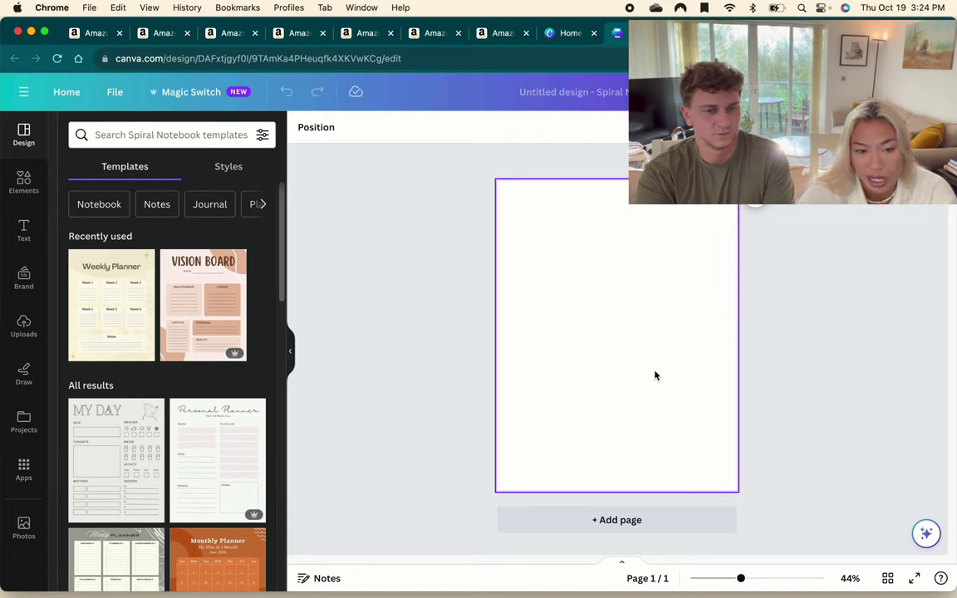
{"action": "scroll", "coordinate": [150, 423], "scroll_direction": "down", "scroll_amount": 1}
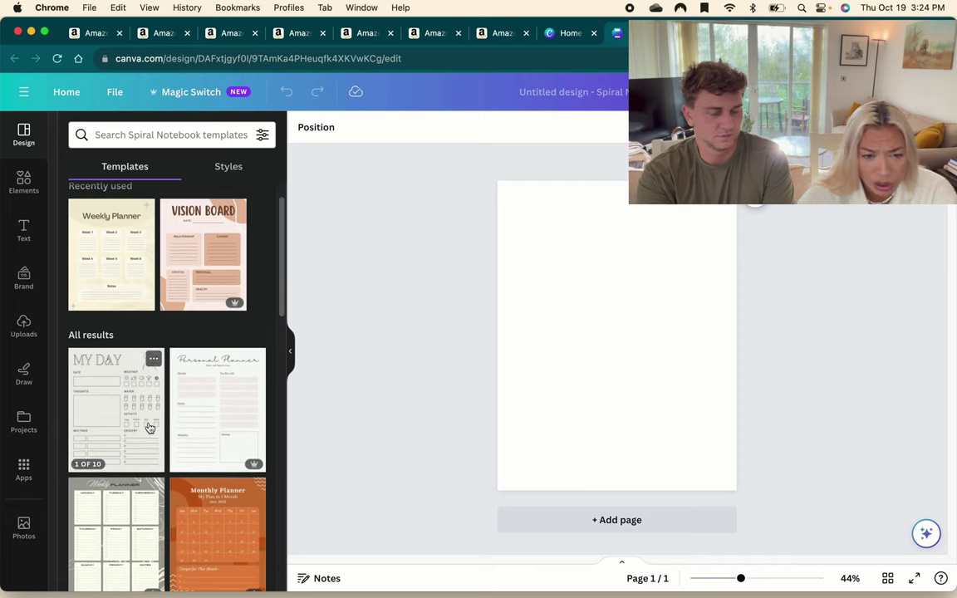
{"action": "scroll", "coordinate": [133, 357], "scroll_direction": "down", "scroll_amount": 4}
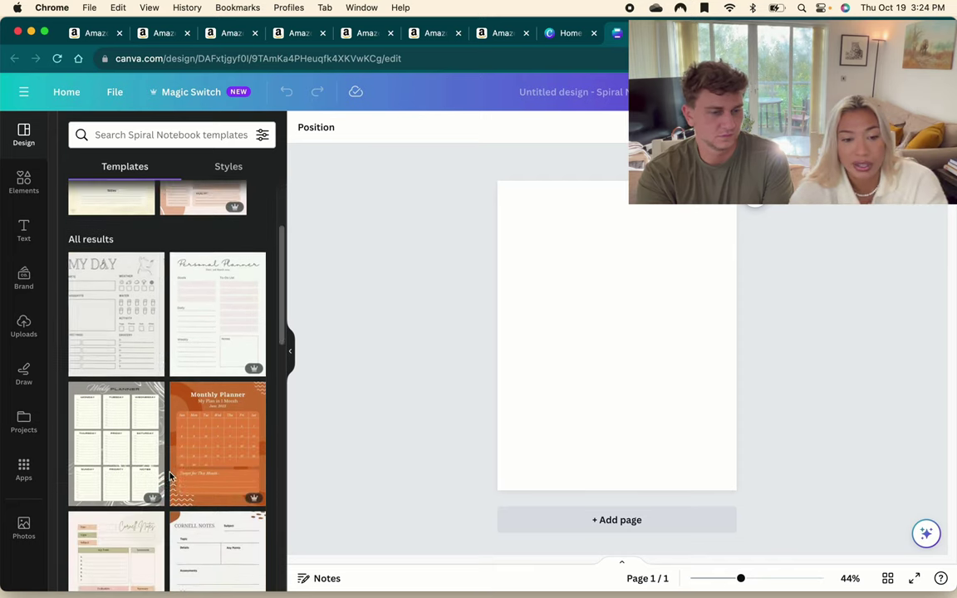
{"action": "scroll", "coordinate": [192, 513], "scroll_direction": "down", "scroll_amount": 5}
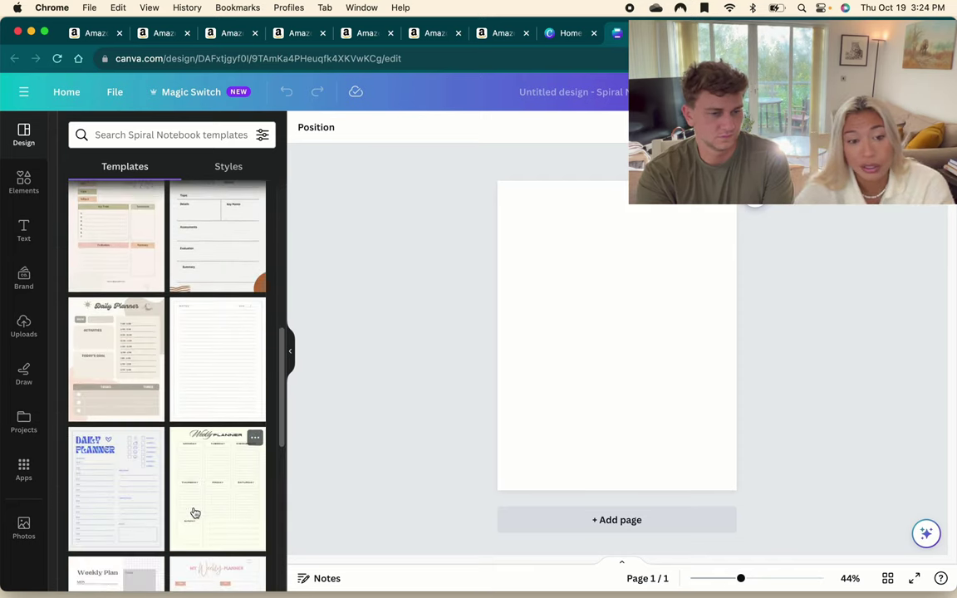
{"action": "left_click", "coordinate": [216, 386]}
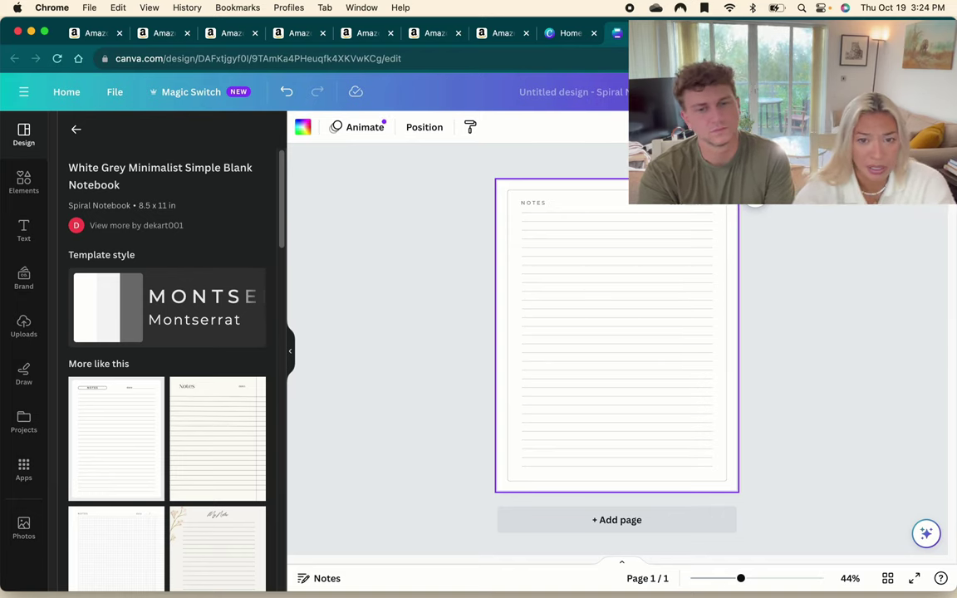
- Duplicate the lined notes page twice and show all pages in grid view
{"action": "key", "text": "super+d"}
{"action": "key", "text": "super+d"}
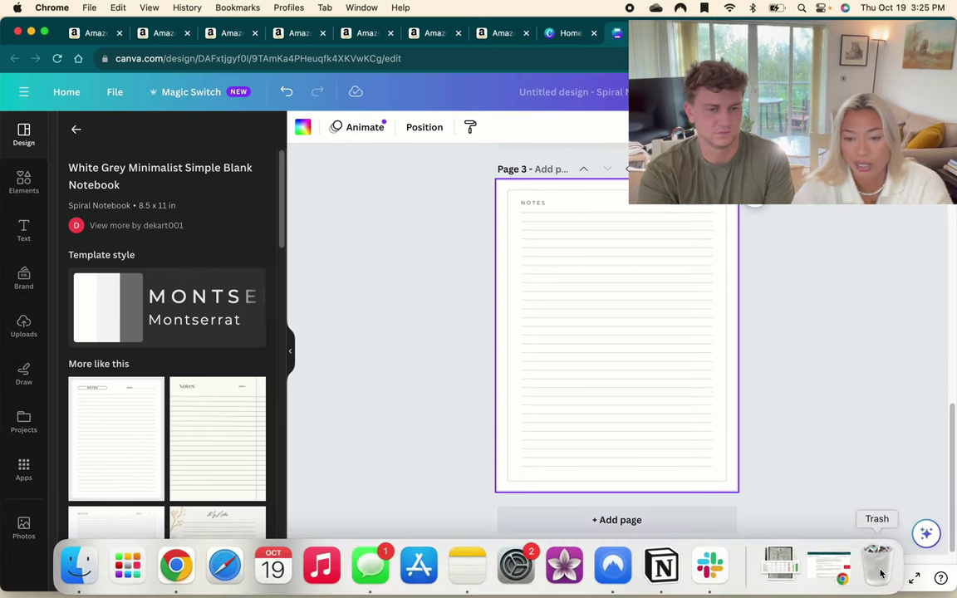
{"action": "left_click", "coordinate": [887, 578]}
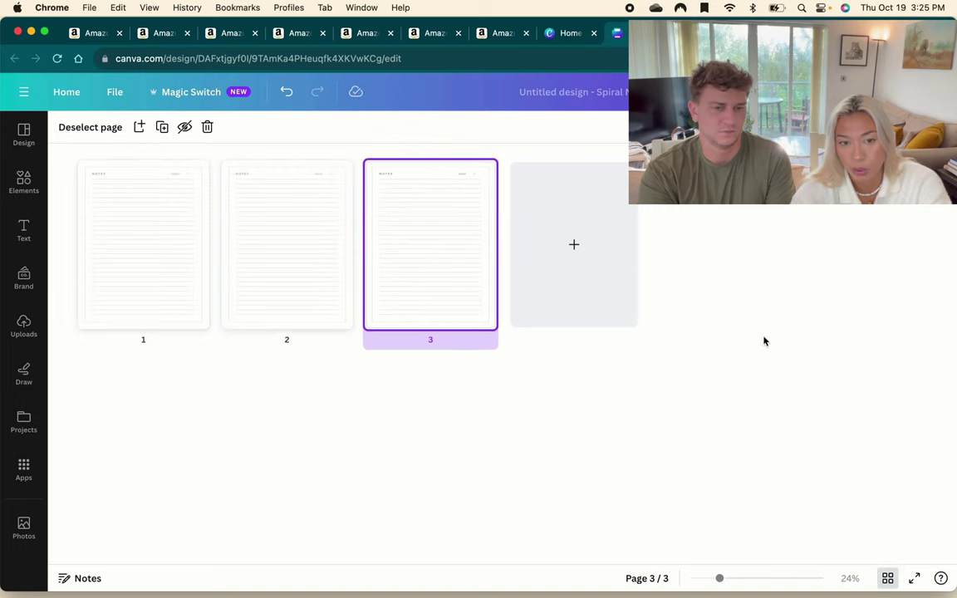
- Select all three lined notes pages in the grid view and duplicate the three-page set twice
{"action": "left_click", "coordinate": [231, 232]}
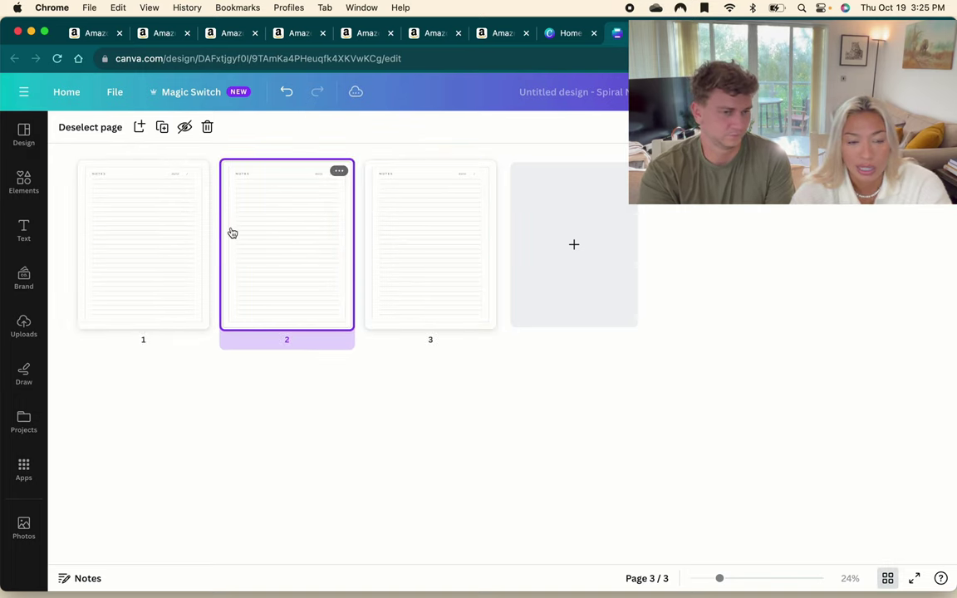
{"action": "left_click", "coordinate": [175, 233], "text": "shift"}
{"action": "left_click", "coordinate": [380, 233], "text": "shift"}
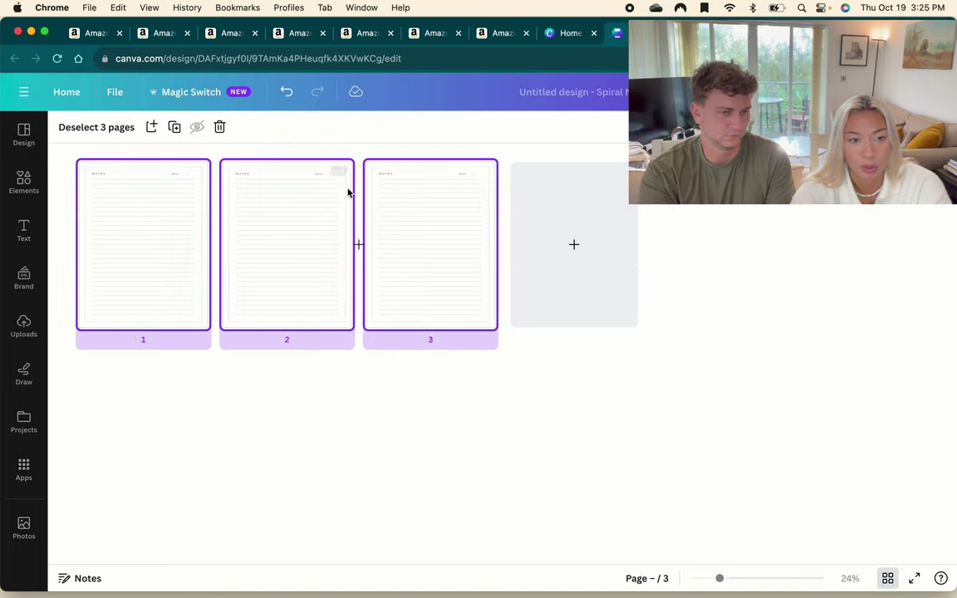
{"action": "right_click", "coordinate": [415, 223]}
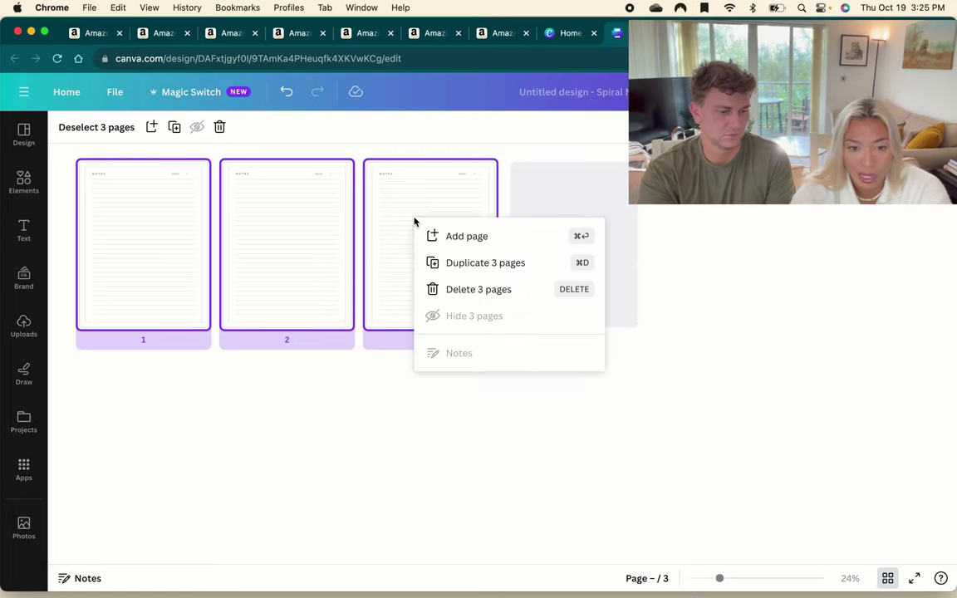
{"action": "left_click", "coordinate": [467, 268]}
{"action": "right_click", "coordinate": [613, 198]}
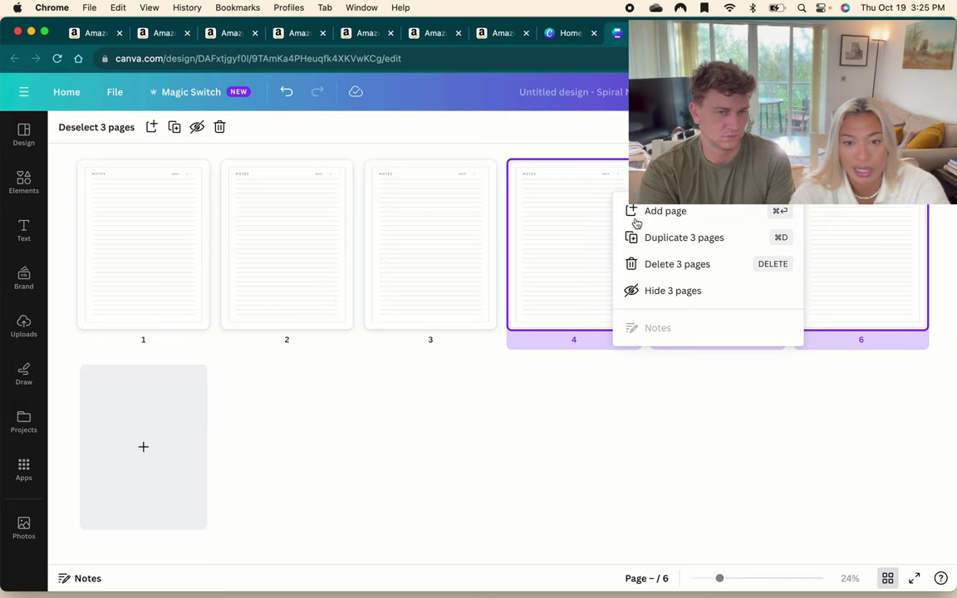
{"action": "left_click", "coordinate": [652, 242]}
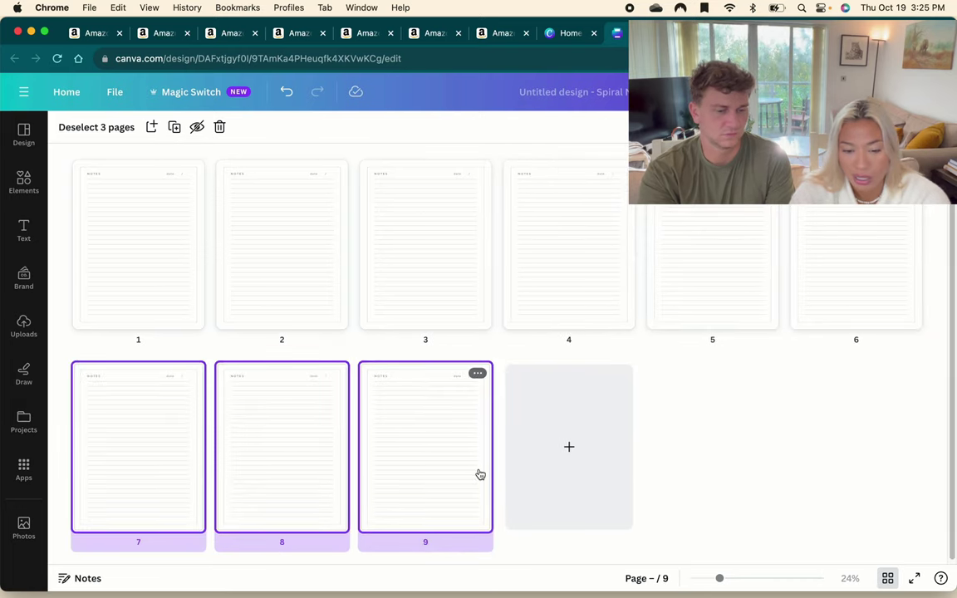
- Duplicate the selected three-page set five more times to extend the notebook to 24 pages
{"action": "key", "text": "super+d"}
{"action": "key", "text": "super+d"}
{"action": "key", "text": "super+d"}
{"action": "key", "text": "super+d"}
{"action": "key", "text": "super+d"}
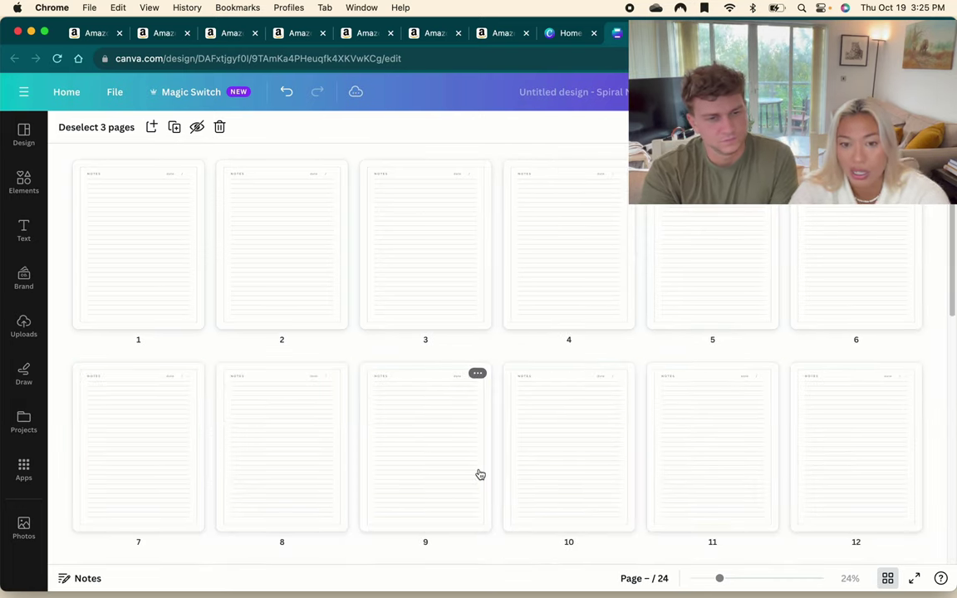
{"action": "scroll", "coordinate": [479, 472], "scroll_direction": "up", "scroll_amount": 10}
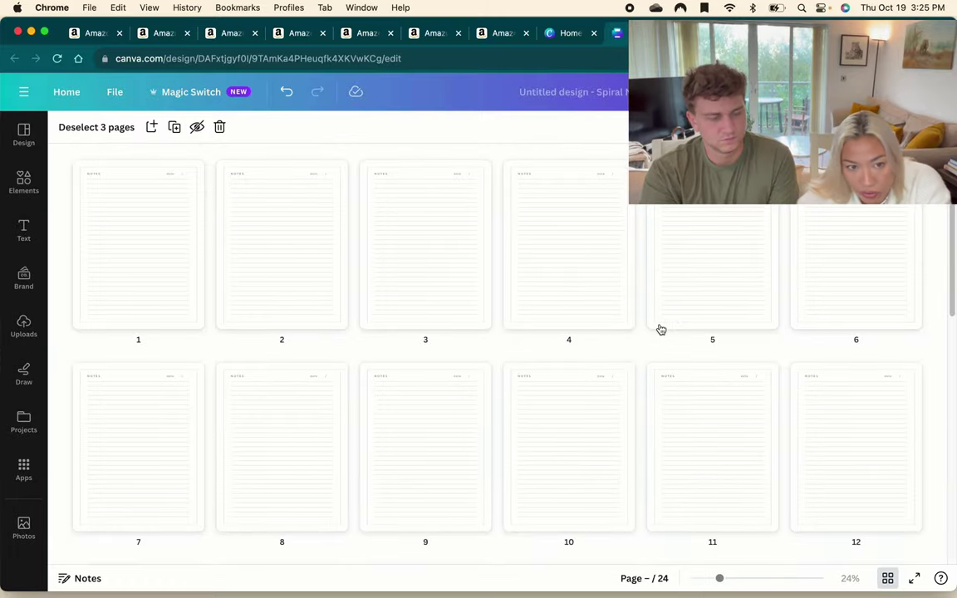
- Open the Book Bolt website (bookbolt.io) and look through its home page sections on low-content publishing and keyword research
{"action": "left_click", "coordinate": [579, 53]}
{"action": "type", "text": "book"}
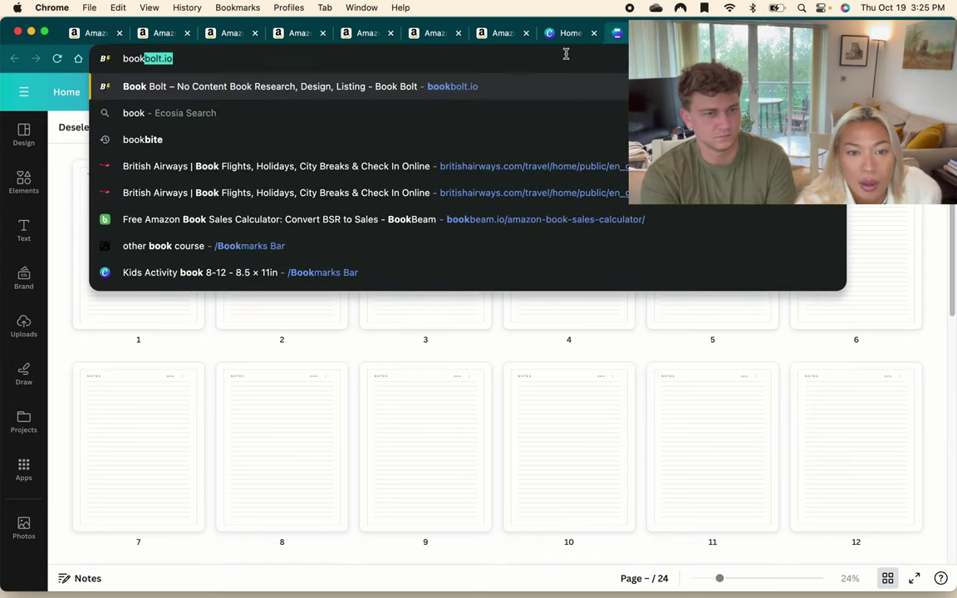
{"action": "left_click", "coordinate": [432, 85]}
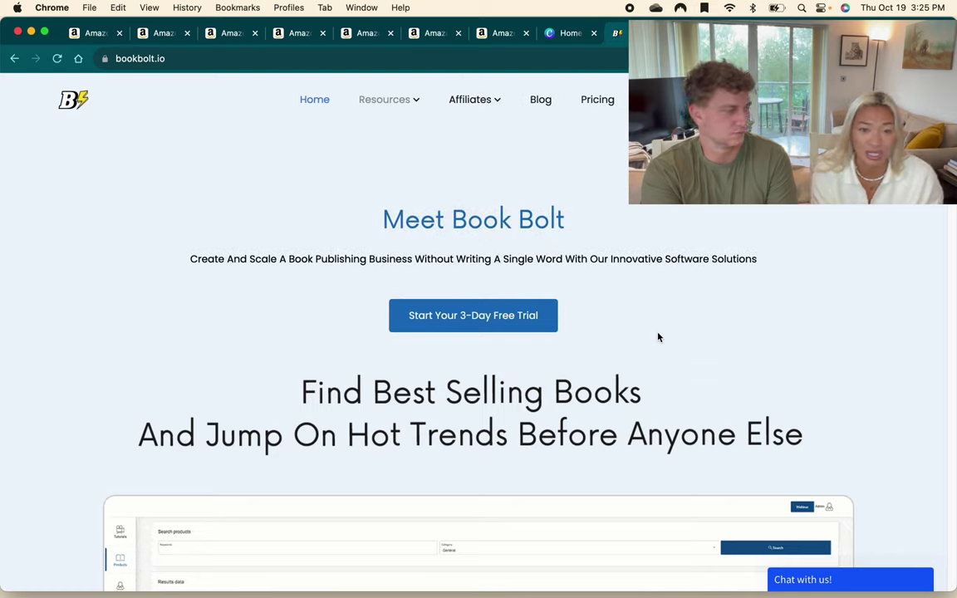
{"action": "scroll", "coordinate": [658, 337], "scroll_direction": "down", "scroll_amount": 1}
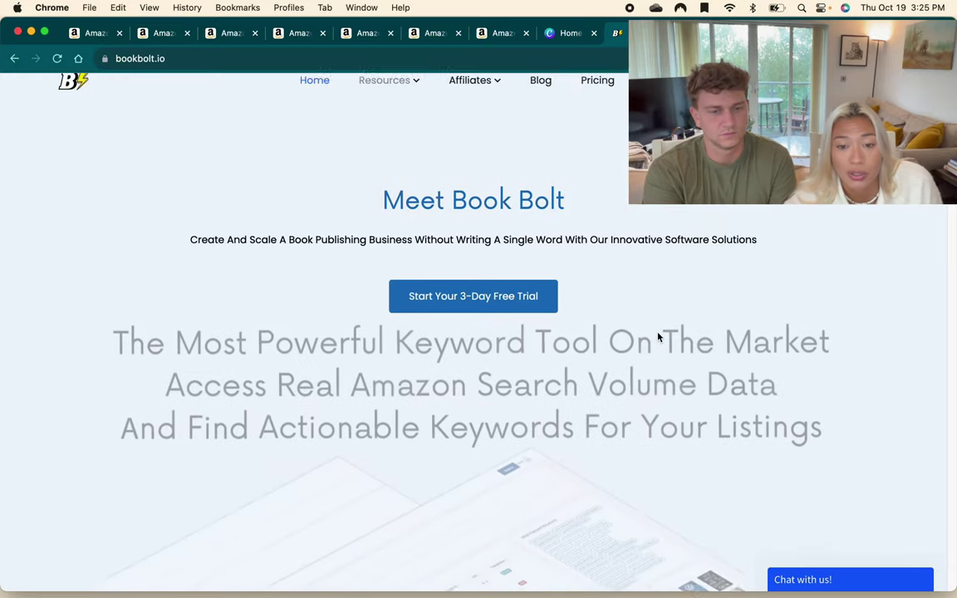
{"action": "scroll", "coordinate": [658, 337], "scroll_direction": "down", "scroll_amount": 3}
{"action": "scroll", "coordinate": [717, 314], "scroll_direction": "down", "scroll_amount": 3}
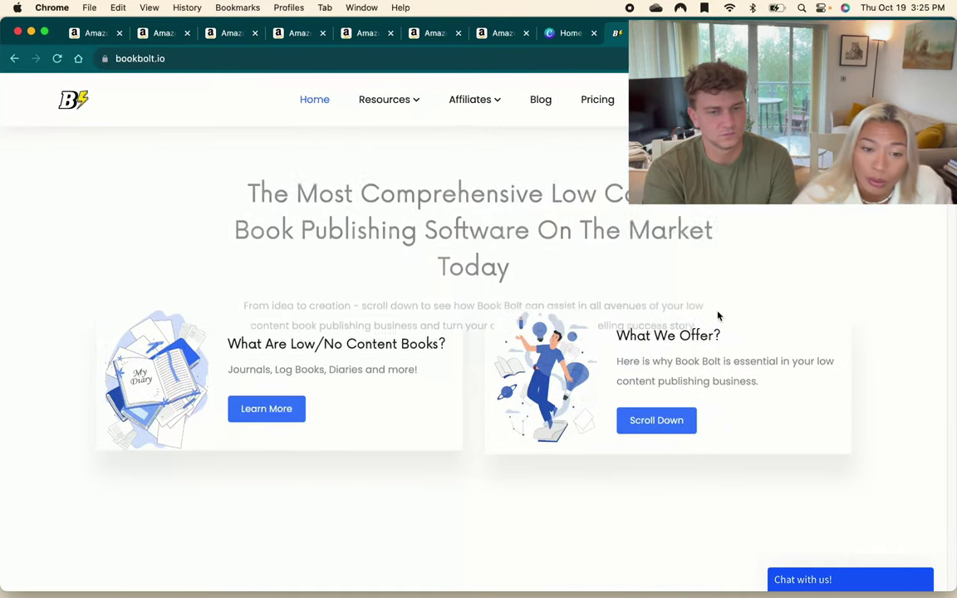
{"action": "scroll", "coordinate": [718, 314], "scroll_direction": "down", "scroll_amount": 3}
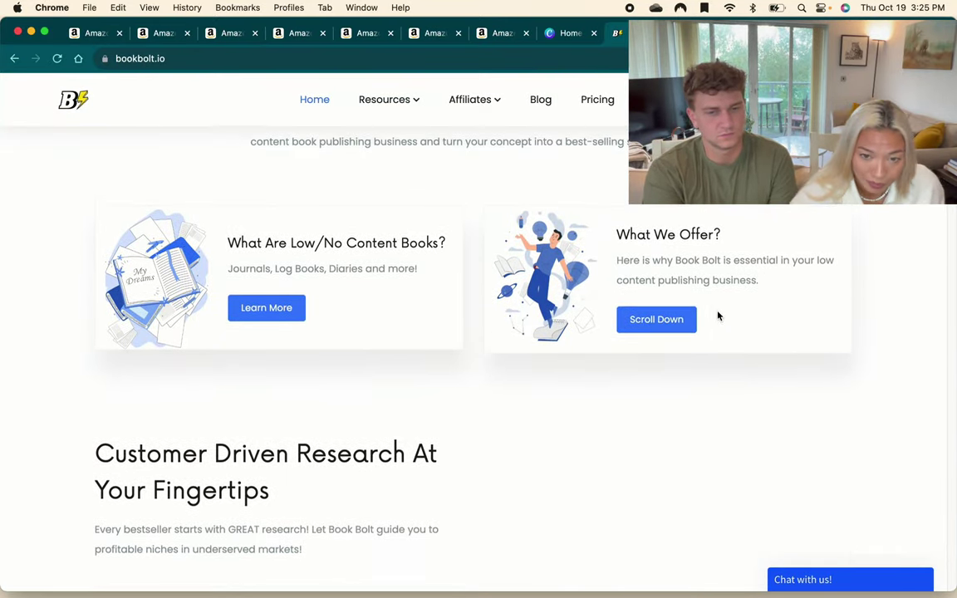
{"action": "scroll", "coordinate": [717, 315], "scroll_direction": "down", "scroll_amount": 5}
{"action": "scroll", "coordinate": [718, 316], "scroll_direction": "up", "scroll_amount": 15}
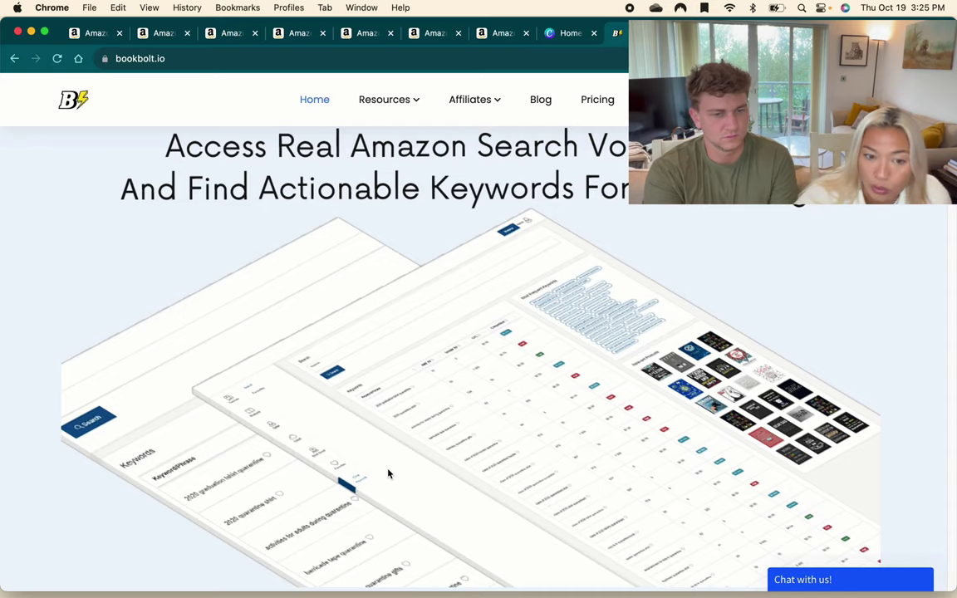
{"action": "scroll", "coordinate": [374, 465], "scroll_direction": "up", "scroll_amount": 10}
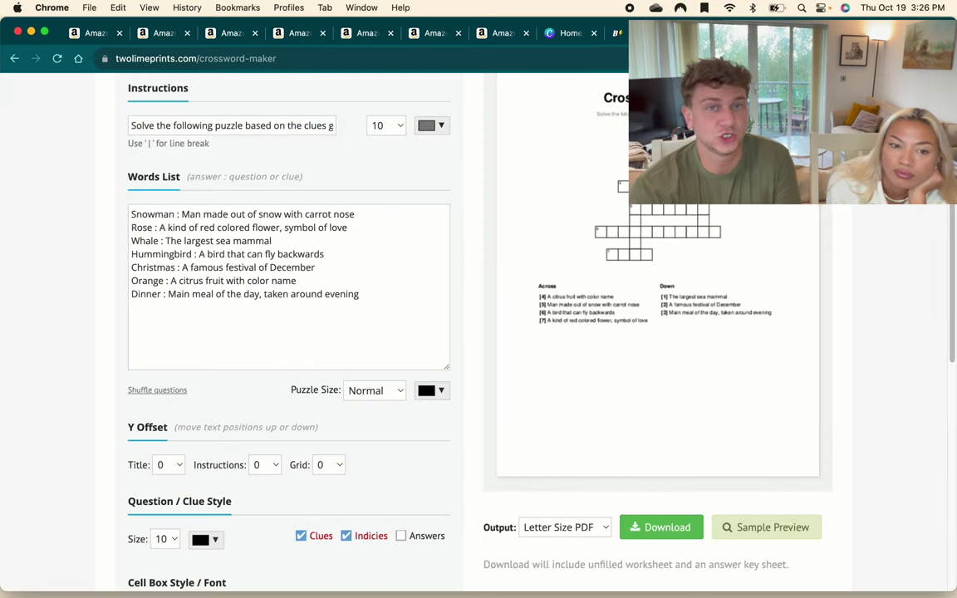
- Open the Two Lime Prints pricing page and review the membership plans for commercial use
{"action": "scroll", "coordinate": [454, 282], "scroll_direction": "up", "scroll_amount": 8}
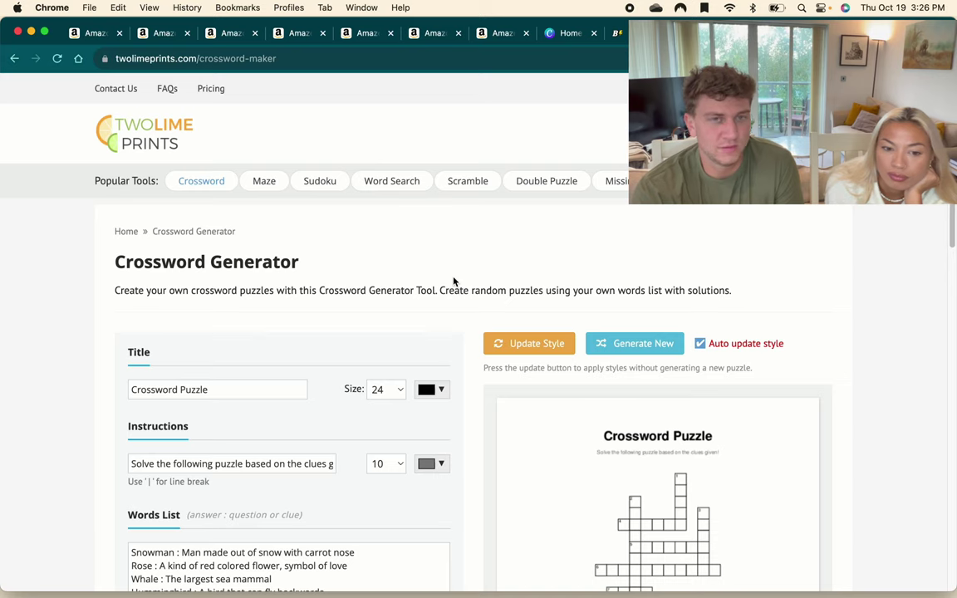
{"action": "left_click", "coordinate": [208, 89]}
{"action": "scroll", "coordinate": [263, 369], "scroll_direction": "down", "scroll_amount": 1}
{"action": "scroll", "coordinate": [263, 369], "scroll_direction": "down", "scroll_amount": 1}
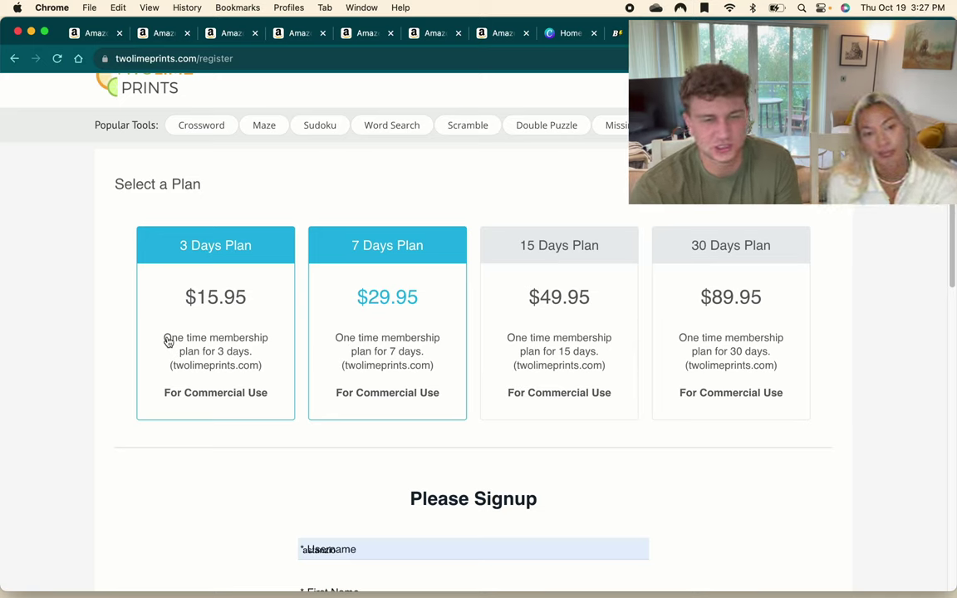
{"action": "scroll", "coordinate": [231, 218], "scroll_direction": "up", "scroll_amount": 2}
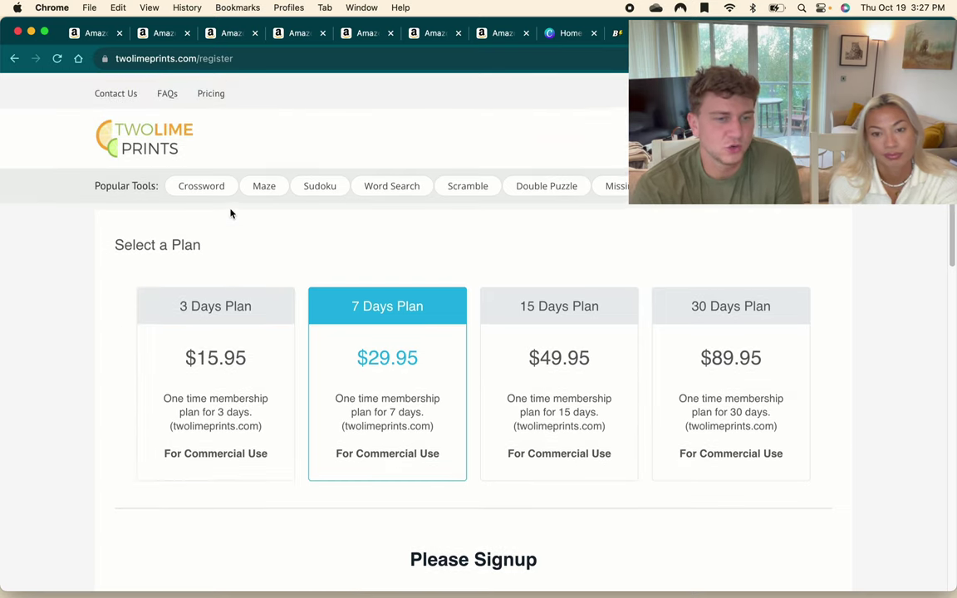
- Open the Crossword Generator and examine its words list, style settings and available output formats
{"action": "left_click", "coordinate": [217, 193]}
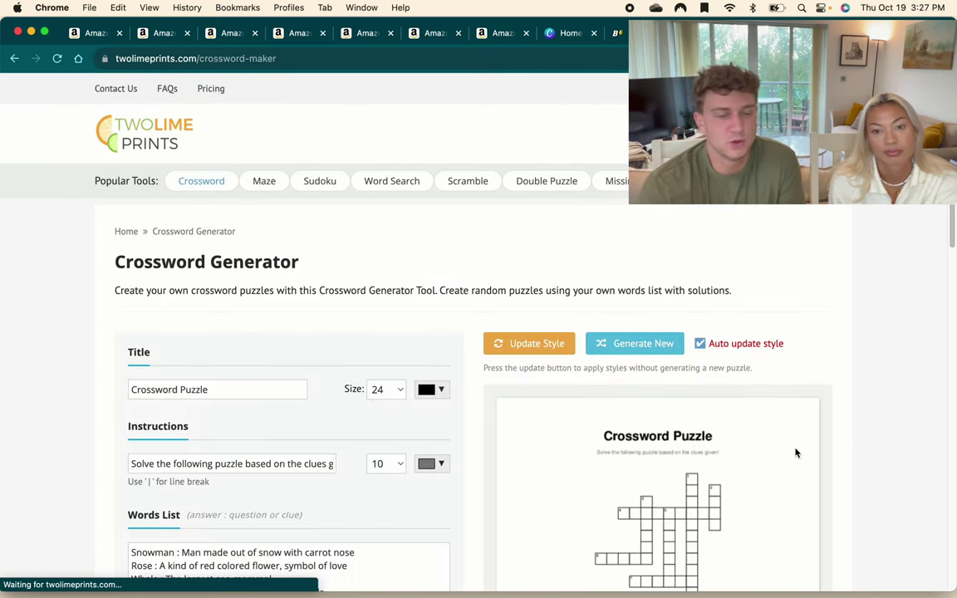
{"action": "scroll", "coordinate": [794, 453], "scroll_direction": "down", "scroll_amount": 2}
{"action": "scroll", "coordinate": [795, 453], "scroll_direction": "down", "scroll_amount": 3}
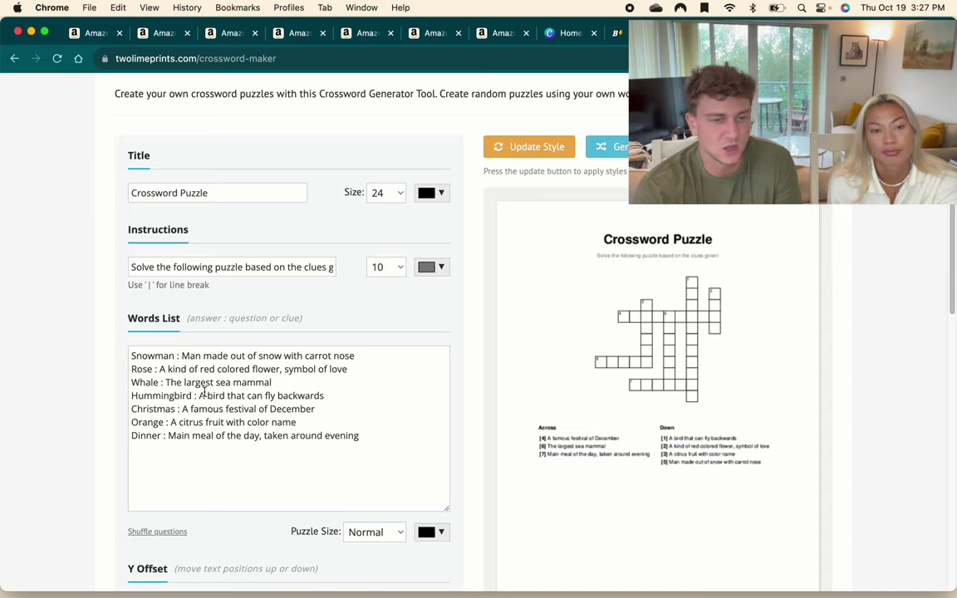
{"action": "scroll", "coordinate": [204, 391], "scroll_direction": "down", "scroll_amount": 4}
{"action": "scroll", "coordinate": [623, 438], "scroll_direction": "down", "scroll_amount": 1}
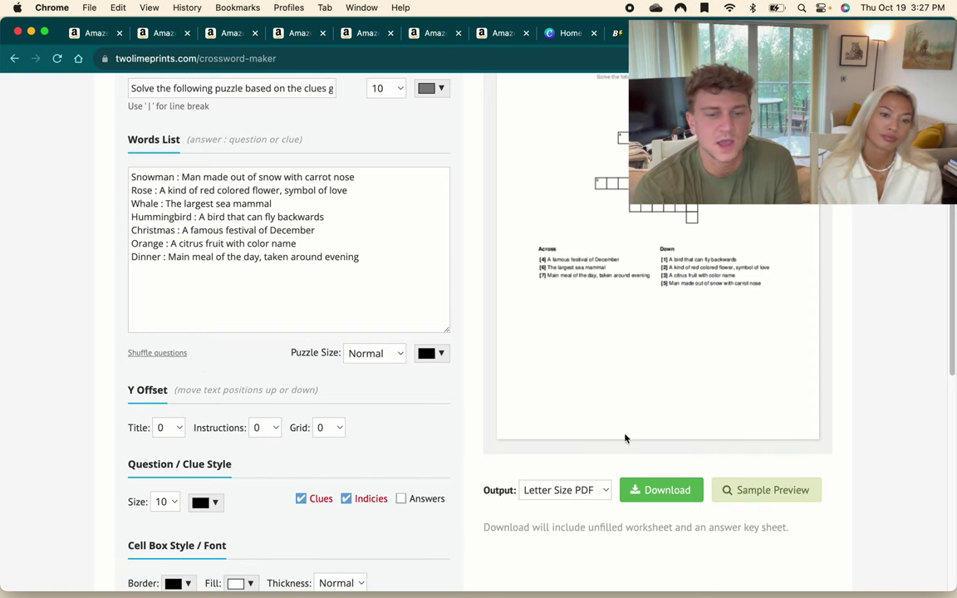
{"action": "left_click", "coordinate": [572, 496]}
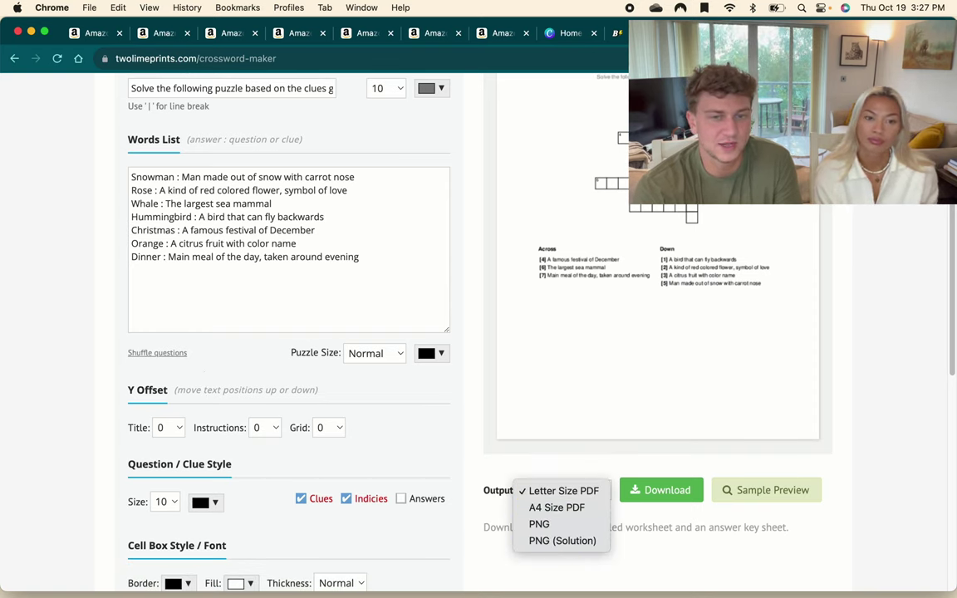
{"action": "key", "text": "Escape"}
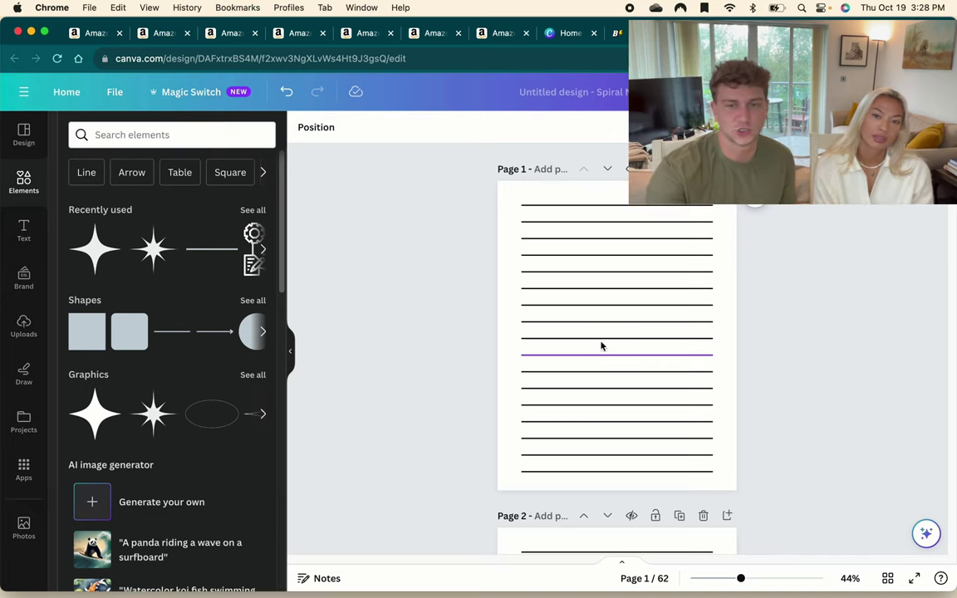
- Switch to The Urban Writers website to look at its content creation services
{"action": "key", "text": "ctrl+Tab"}
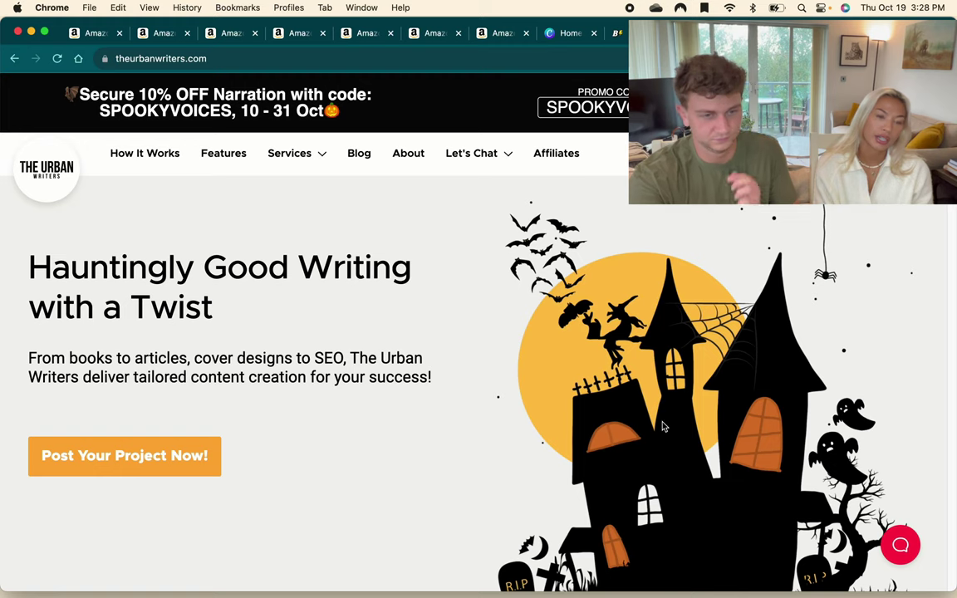